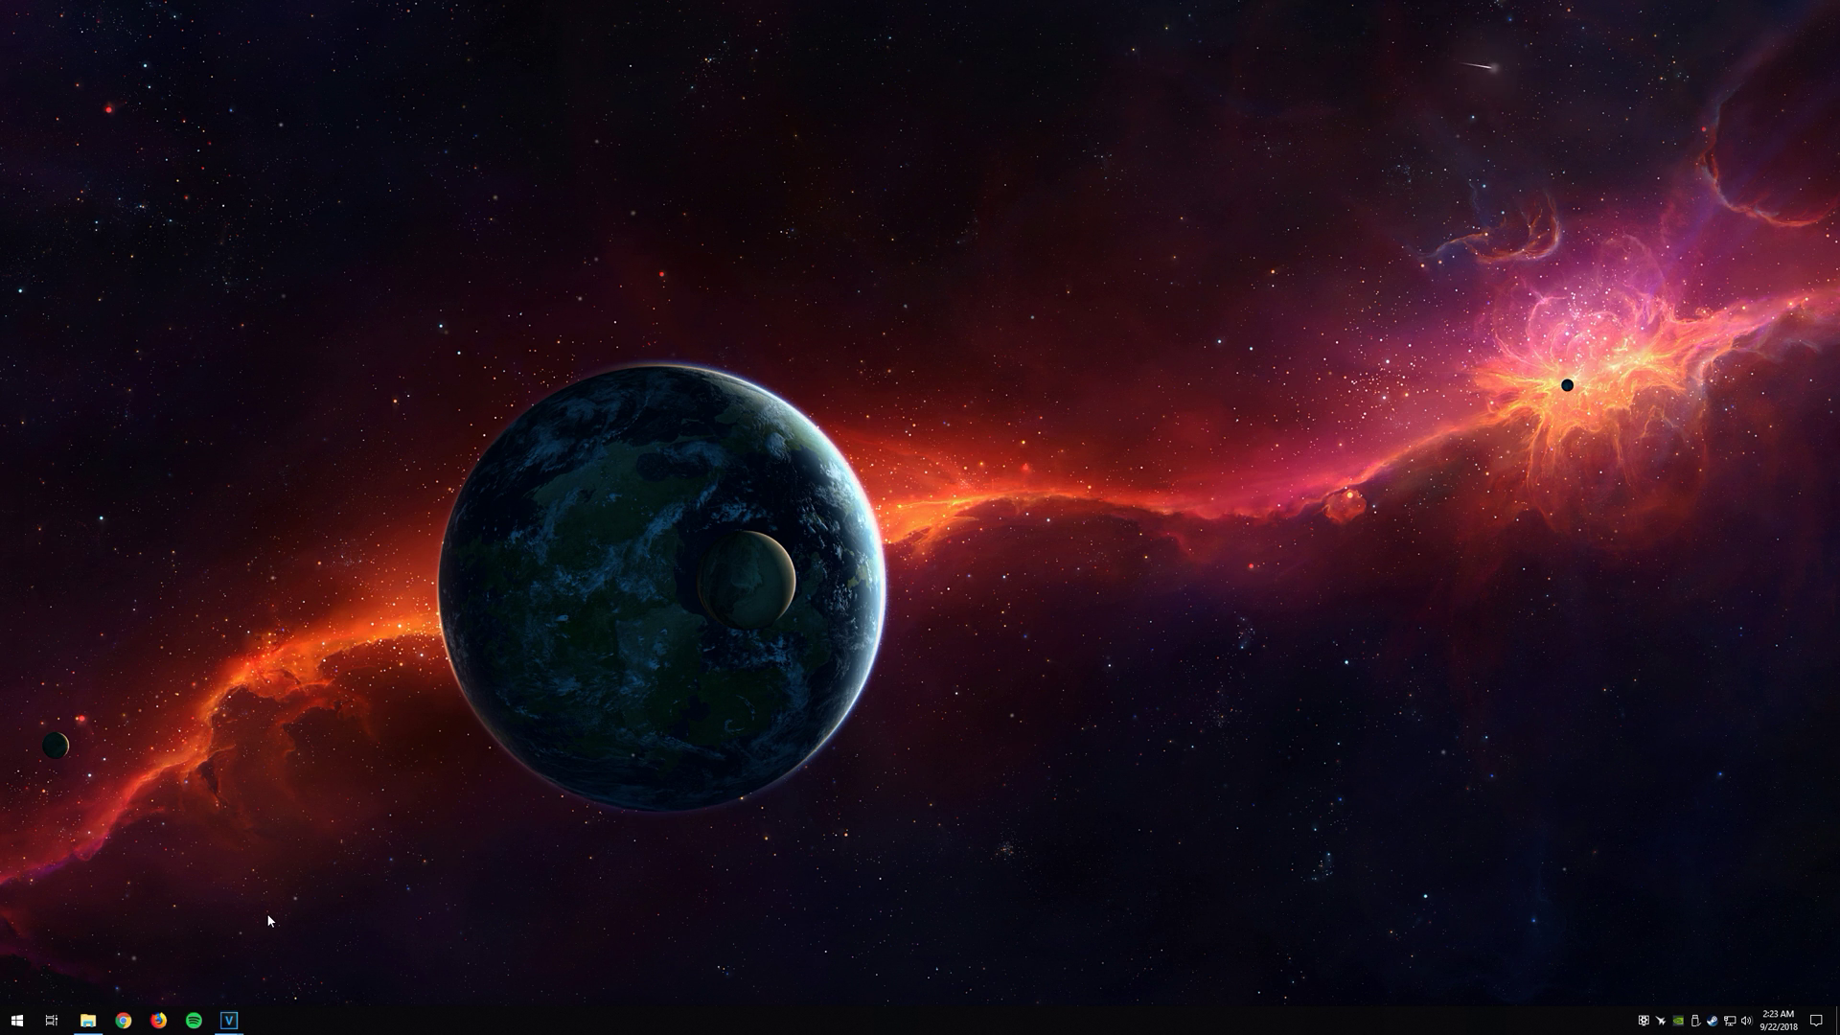
Step: Select the mp4 gameplay clip in the BF5 clips folder, then switch to VEGAS Pro
click(88, 1021)
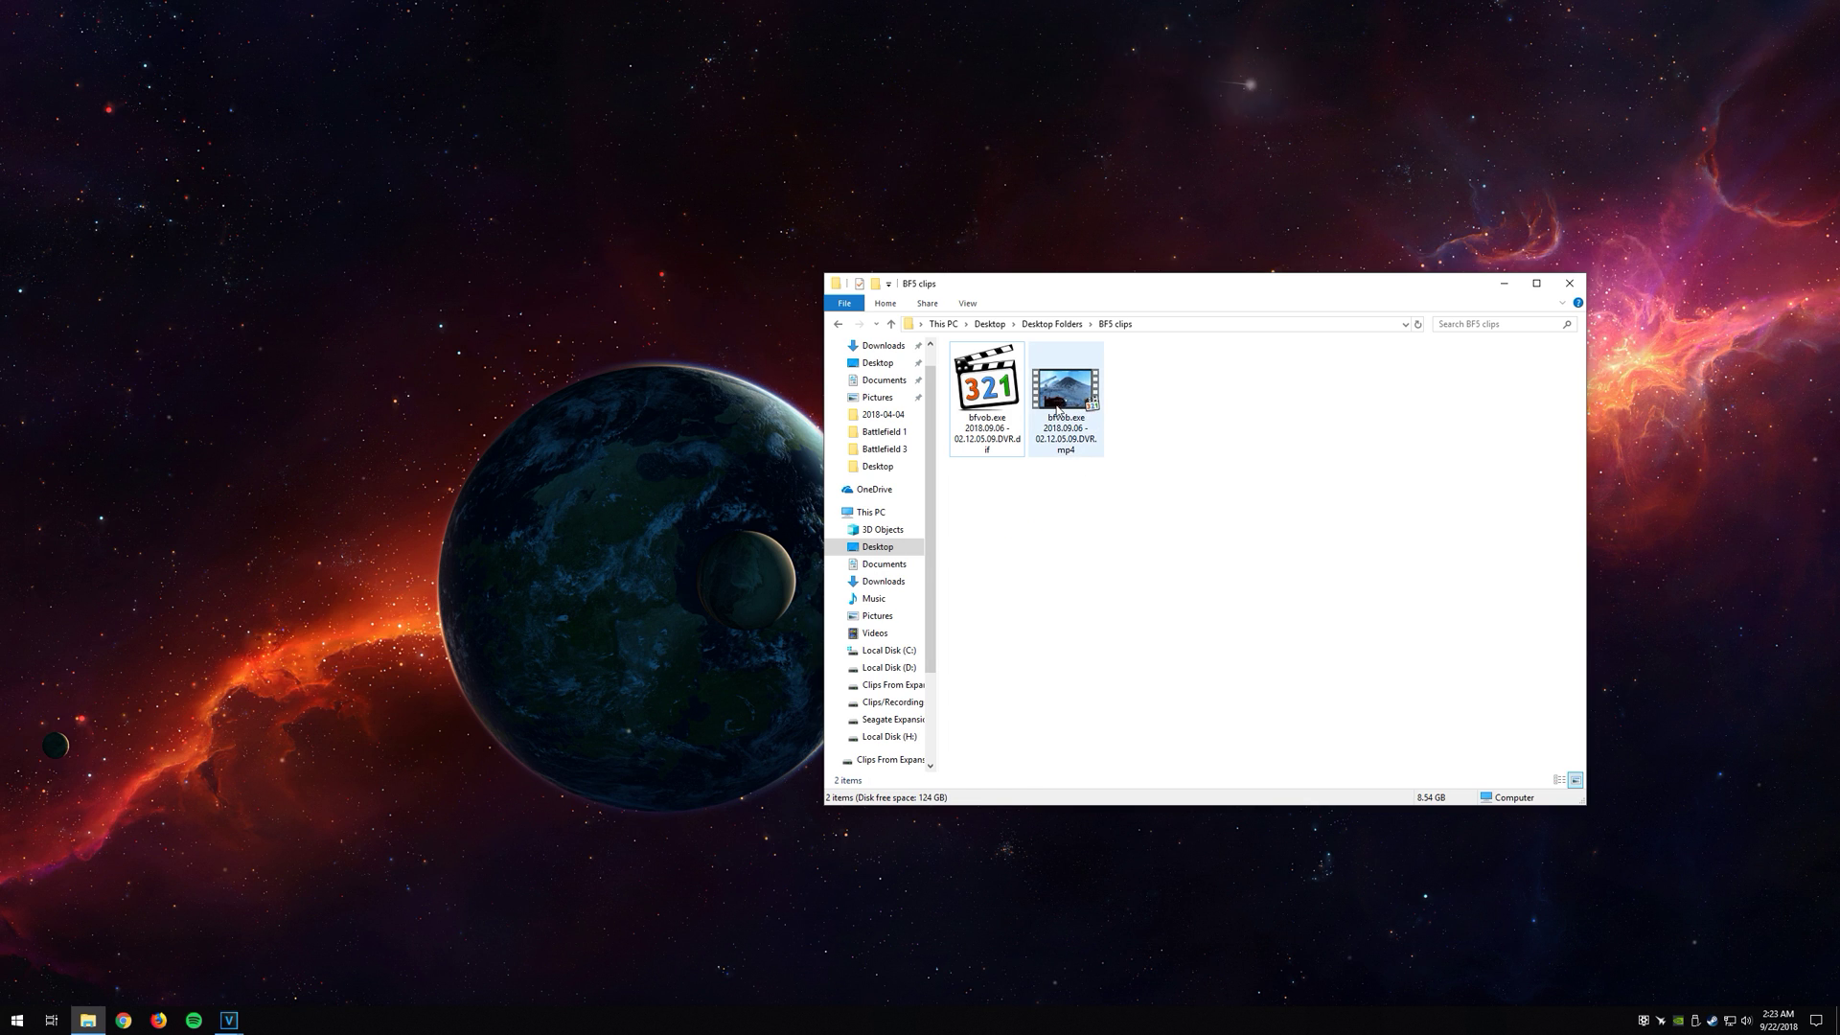
click(1088, 404)
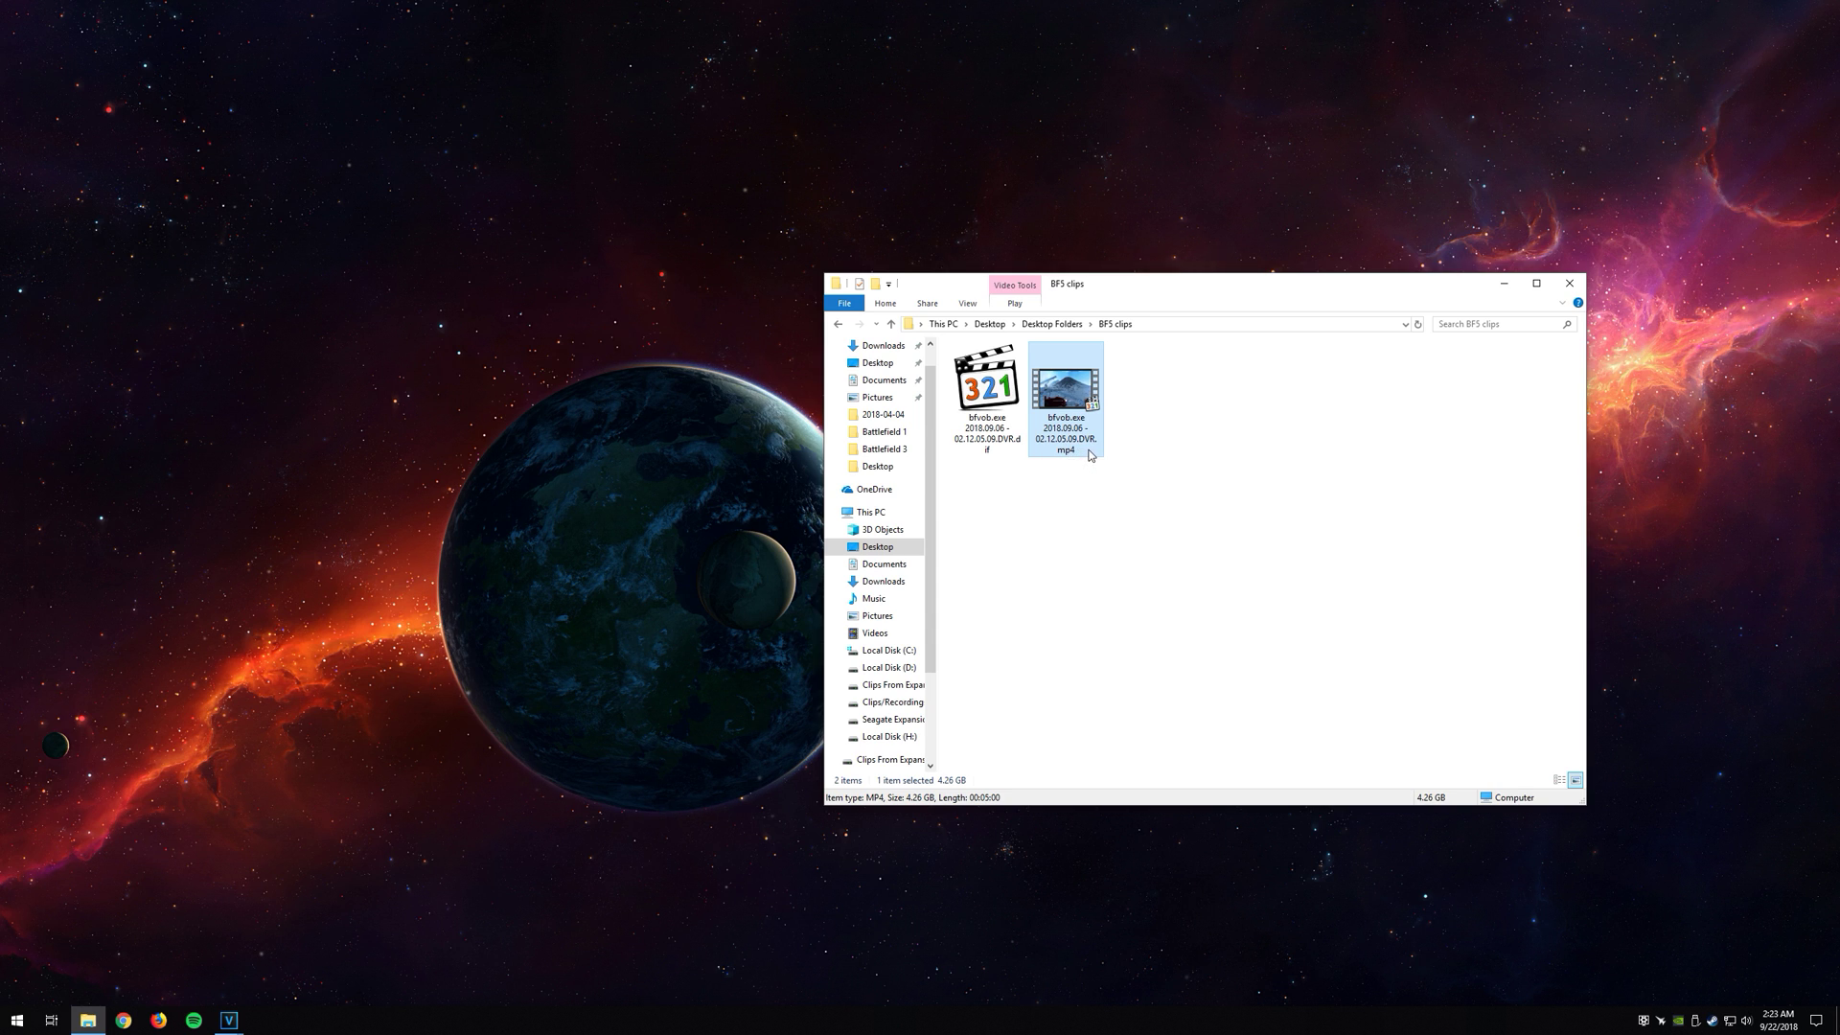
click(230, 1020)
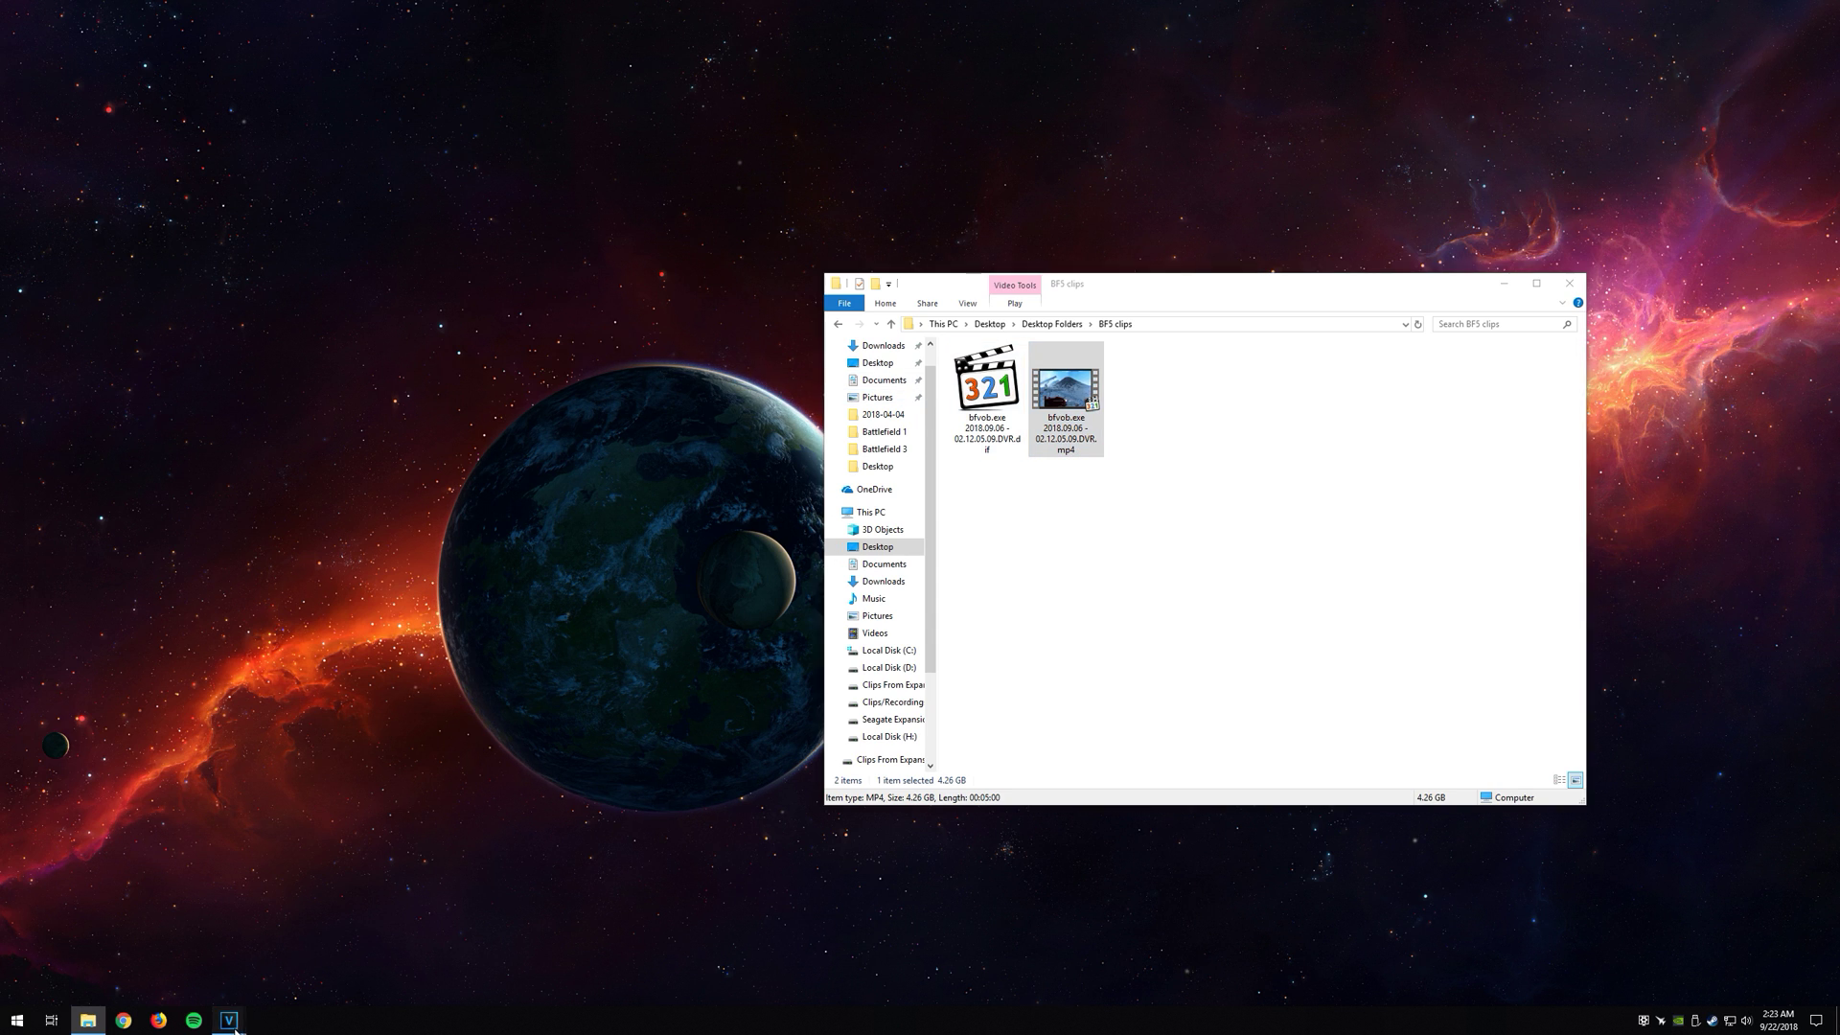
Step: Drop the mp4 clip onto the VEGAS timeline and match project video settings to it
click(216, 994)
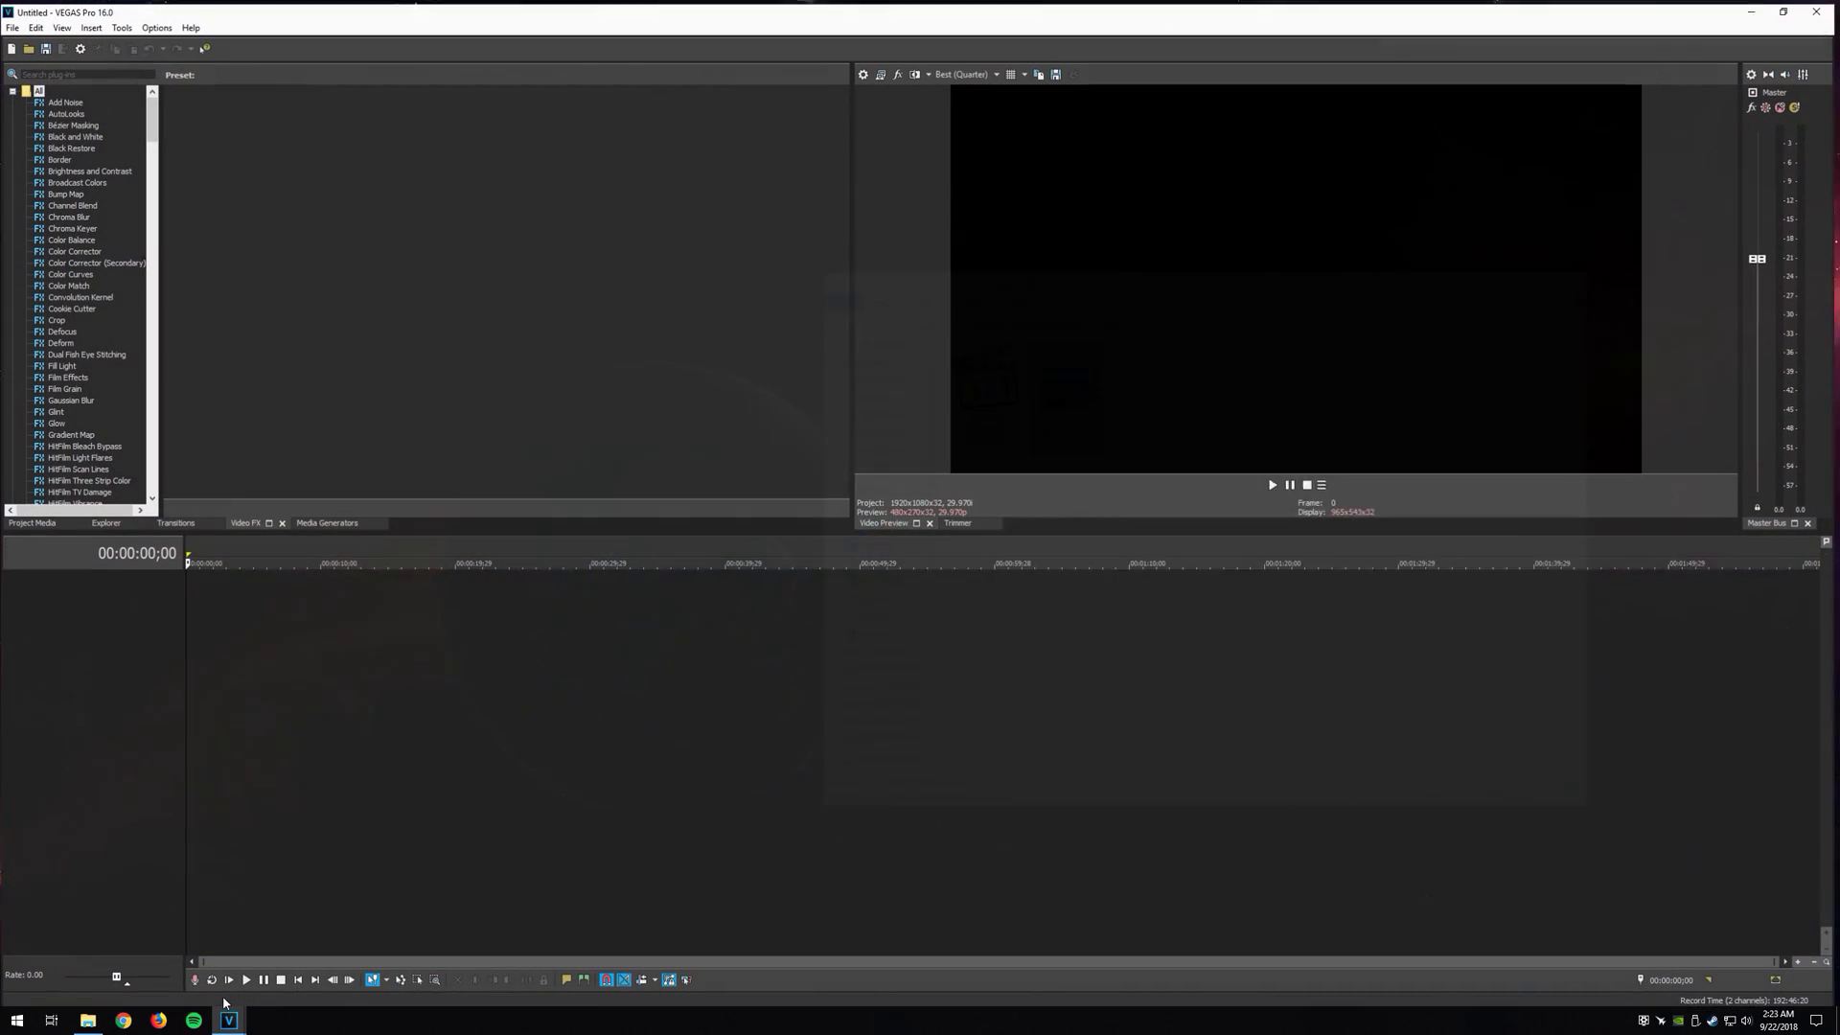
click(88, 1021)
drag(1065, 396, 406, 647)
click(817, 314)
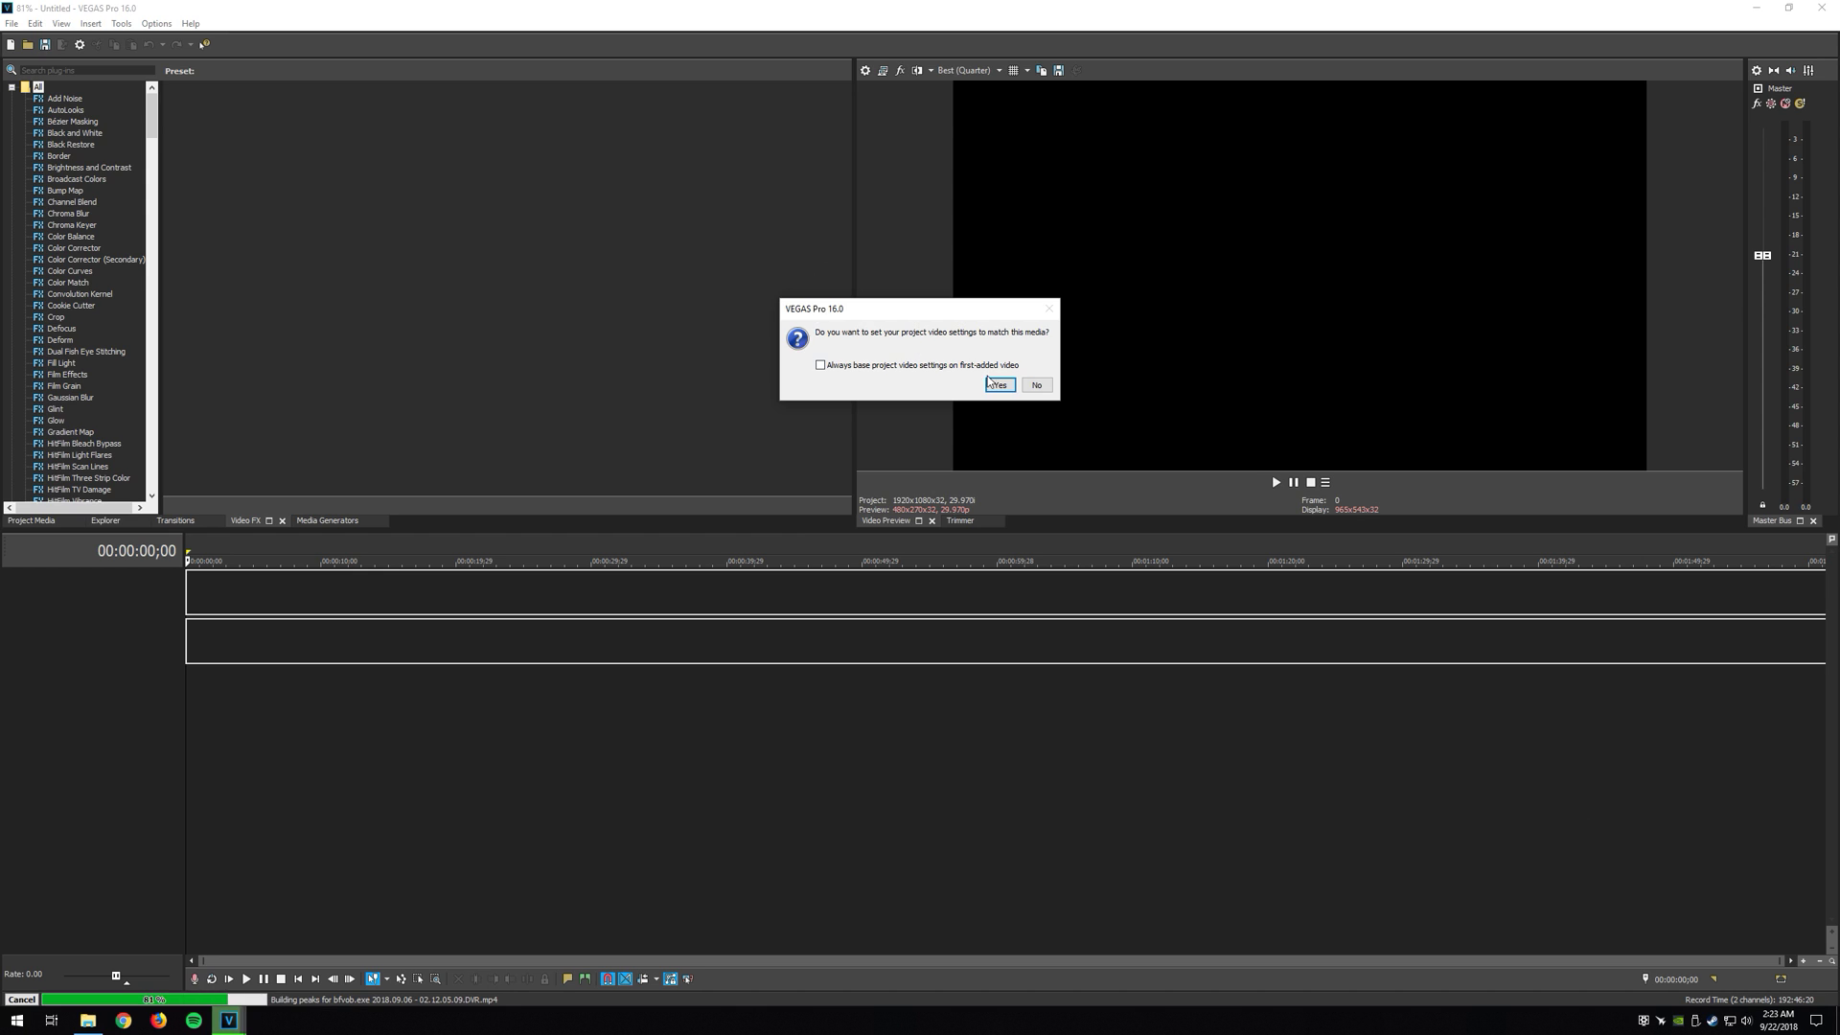
click(1005, 386)
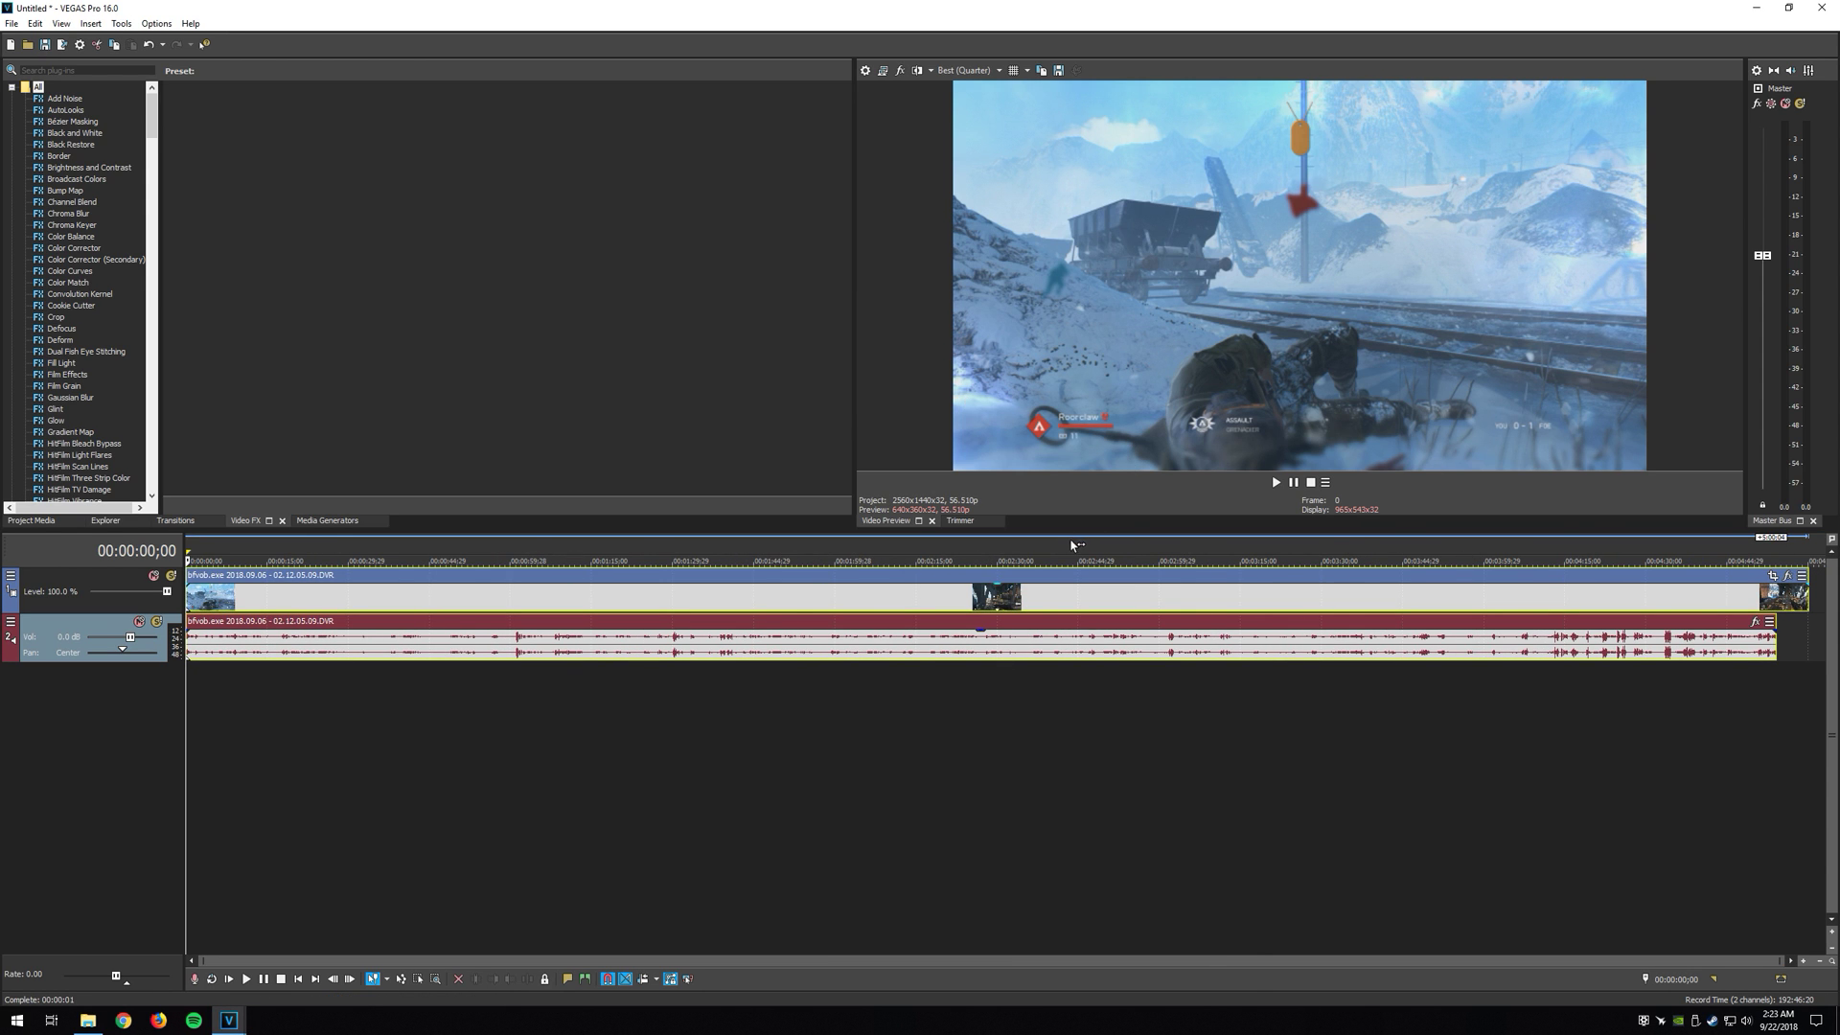
Step: Play the clip's ending from around 4:31 to check audio sync, then minimize VEGAS
click(1779, 640)
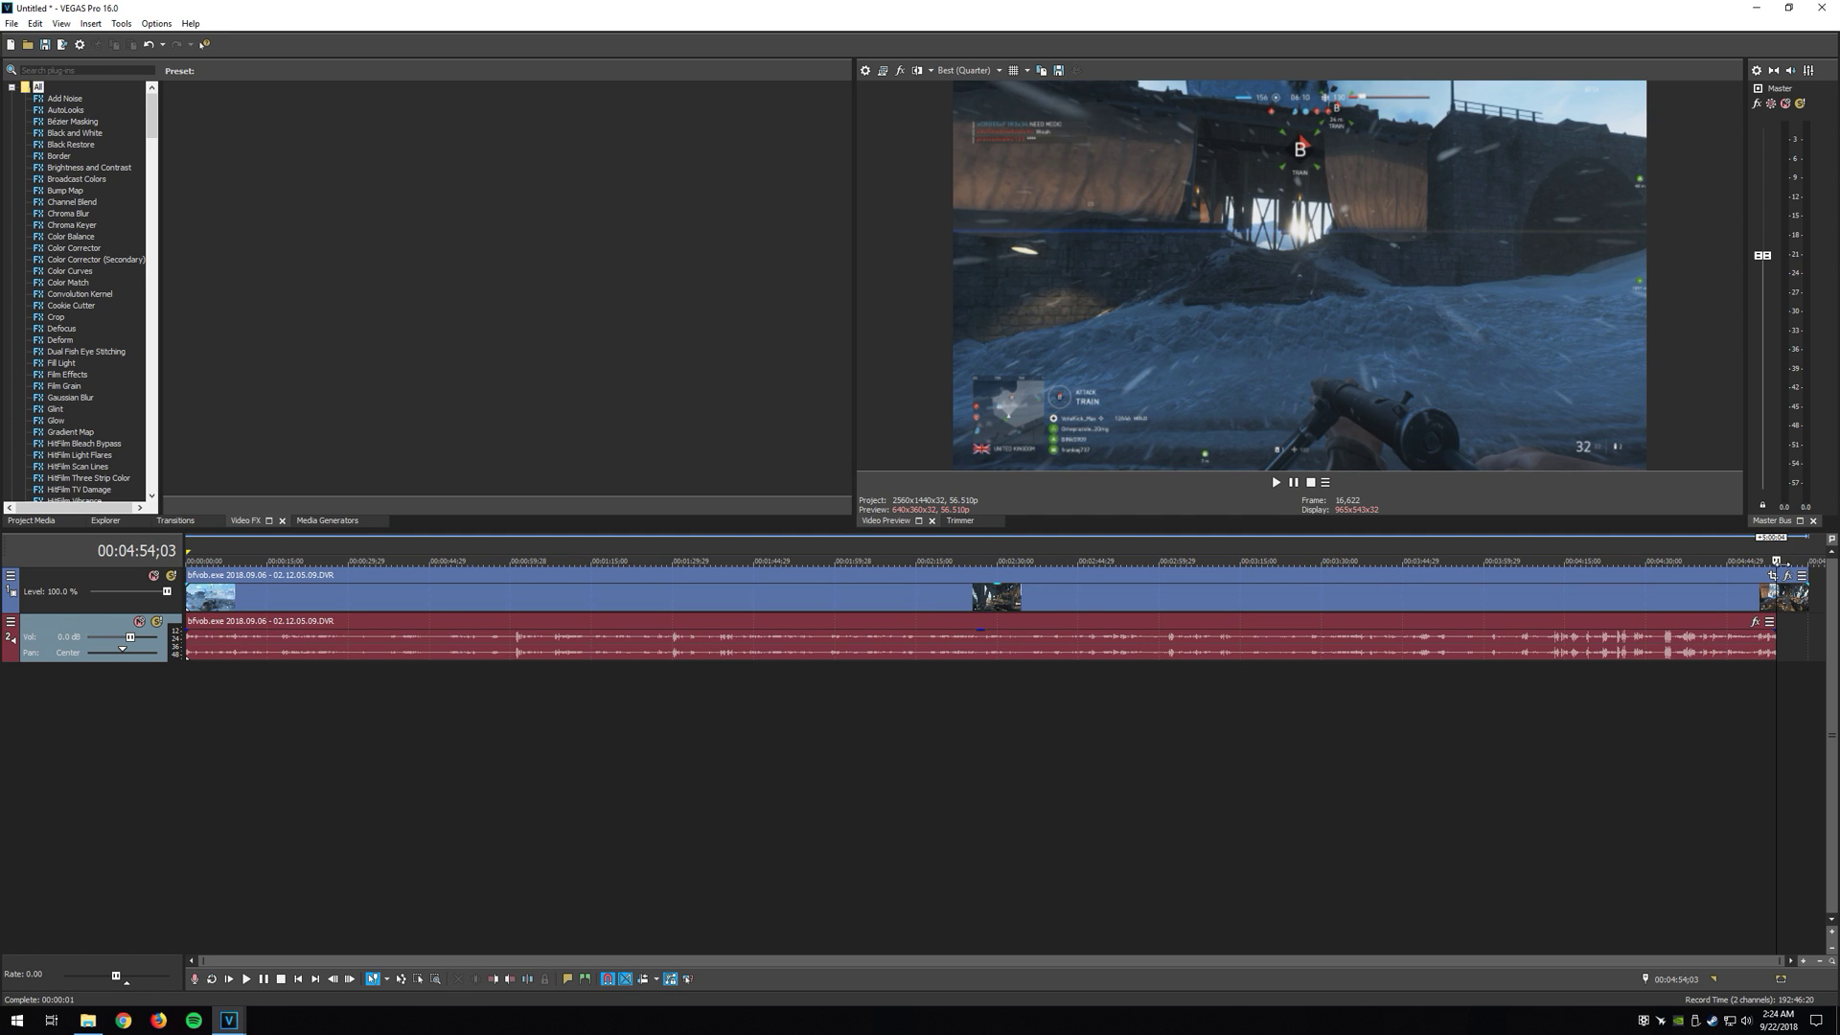
scroll(1768, 645, up, 5)
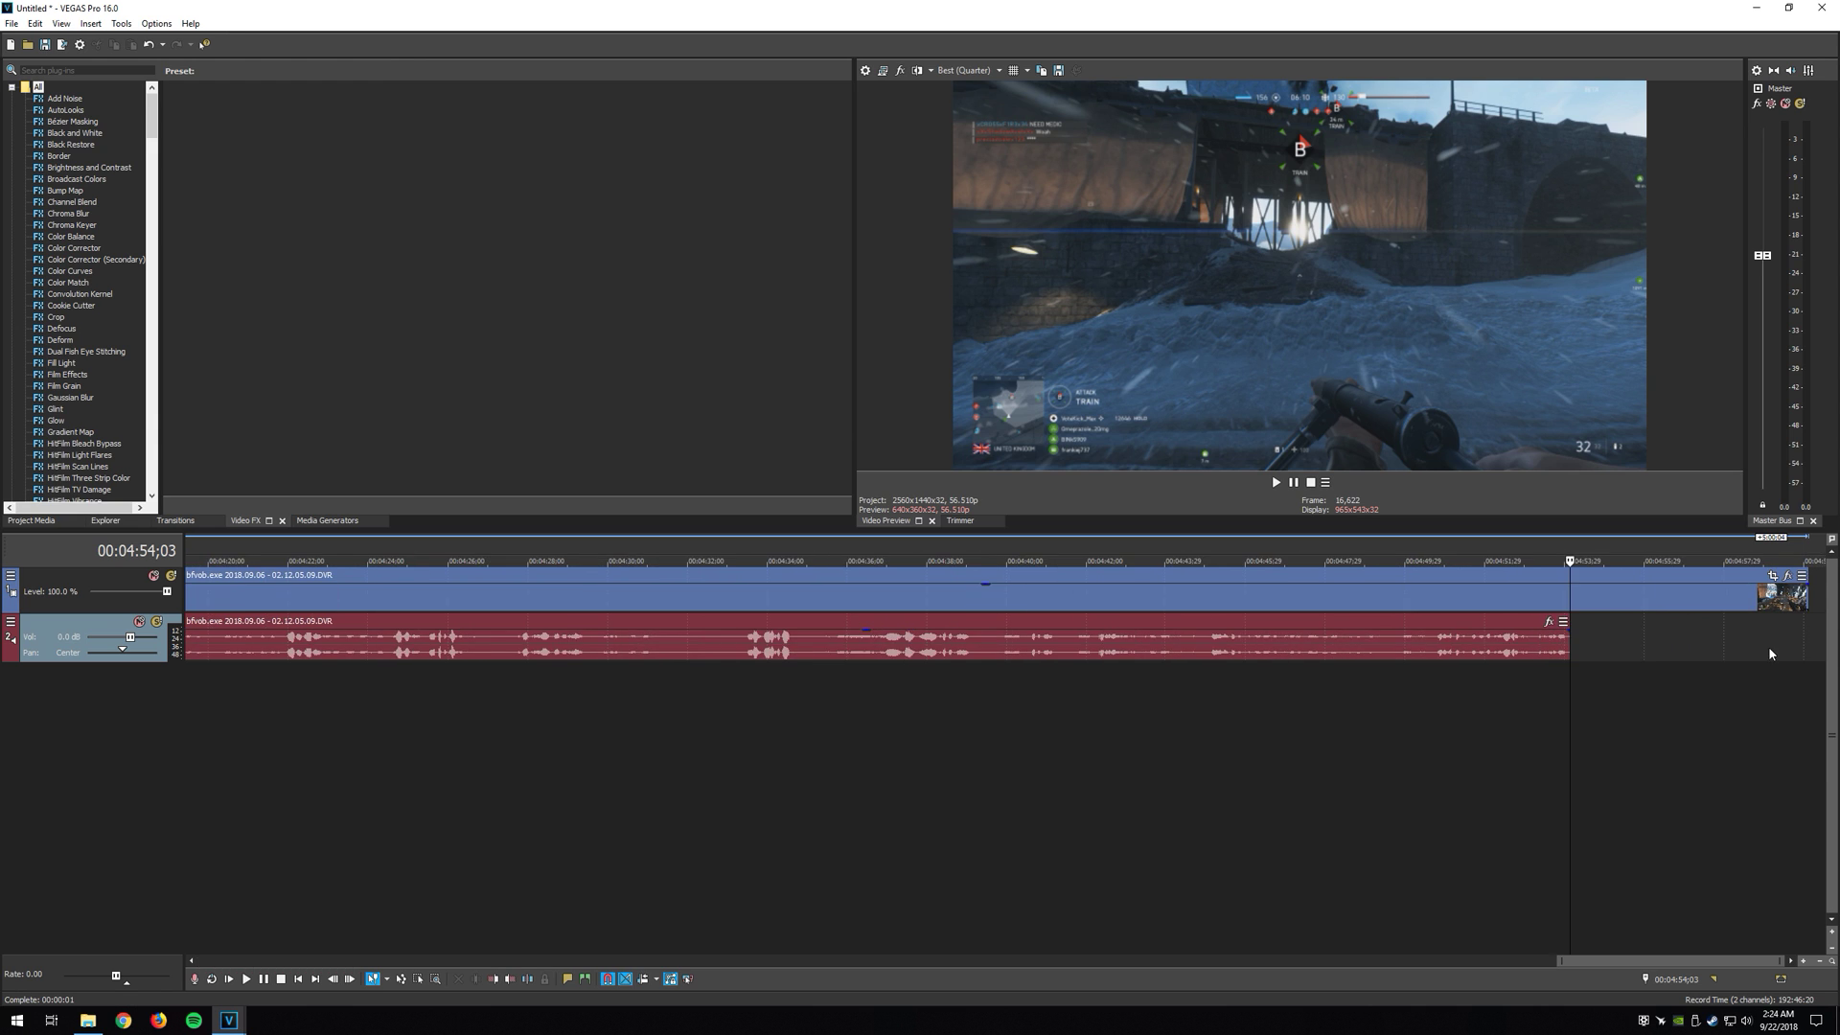
scroll(1739, 642, up, 2)
scroll(1682, 639, up, 1)
key(space)
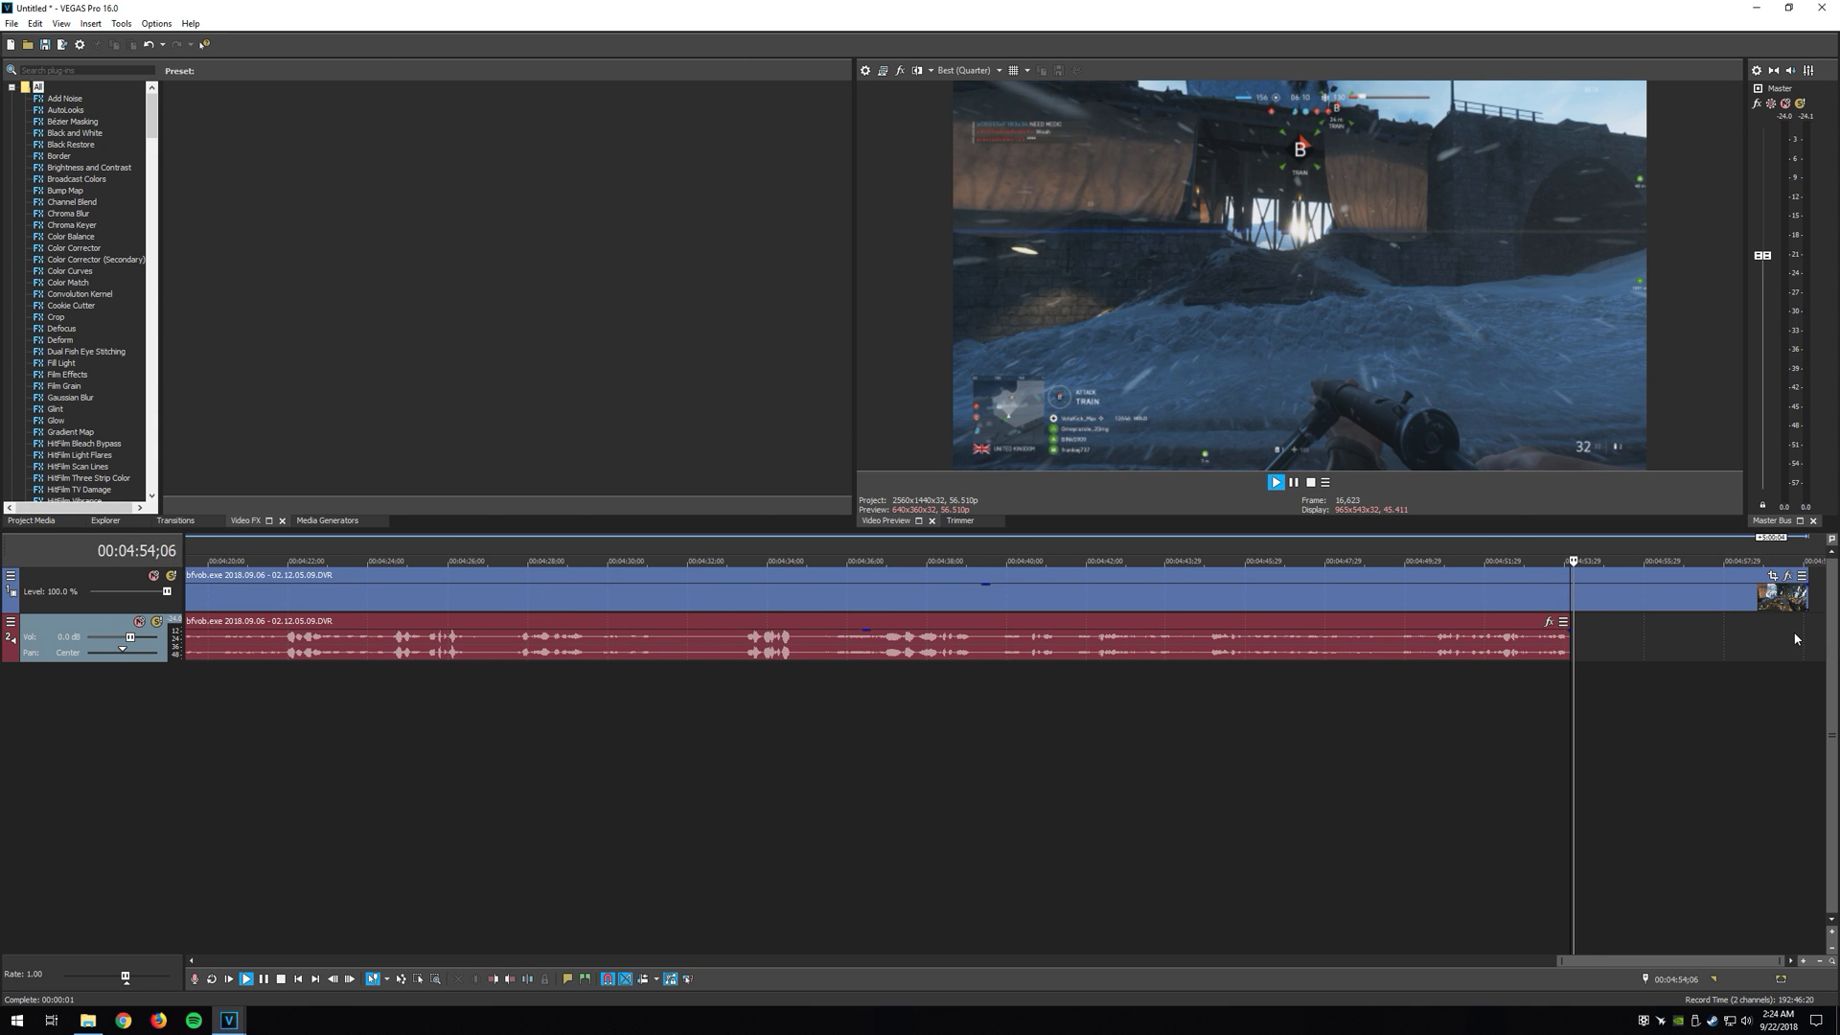
scroll(1721, 637, down, 3)
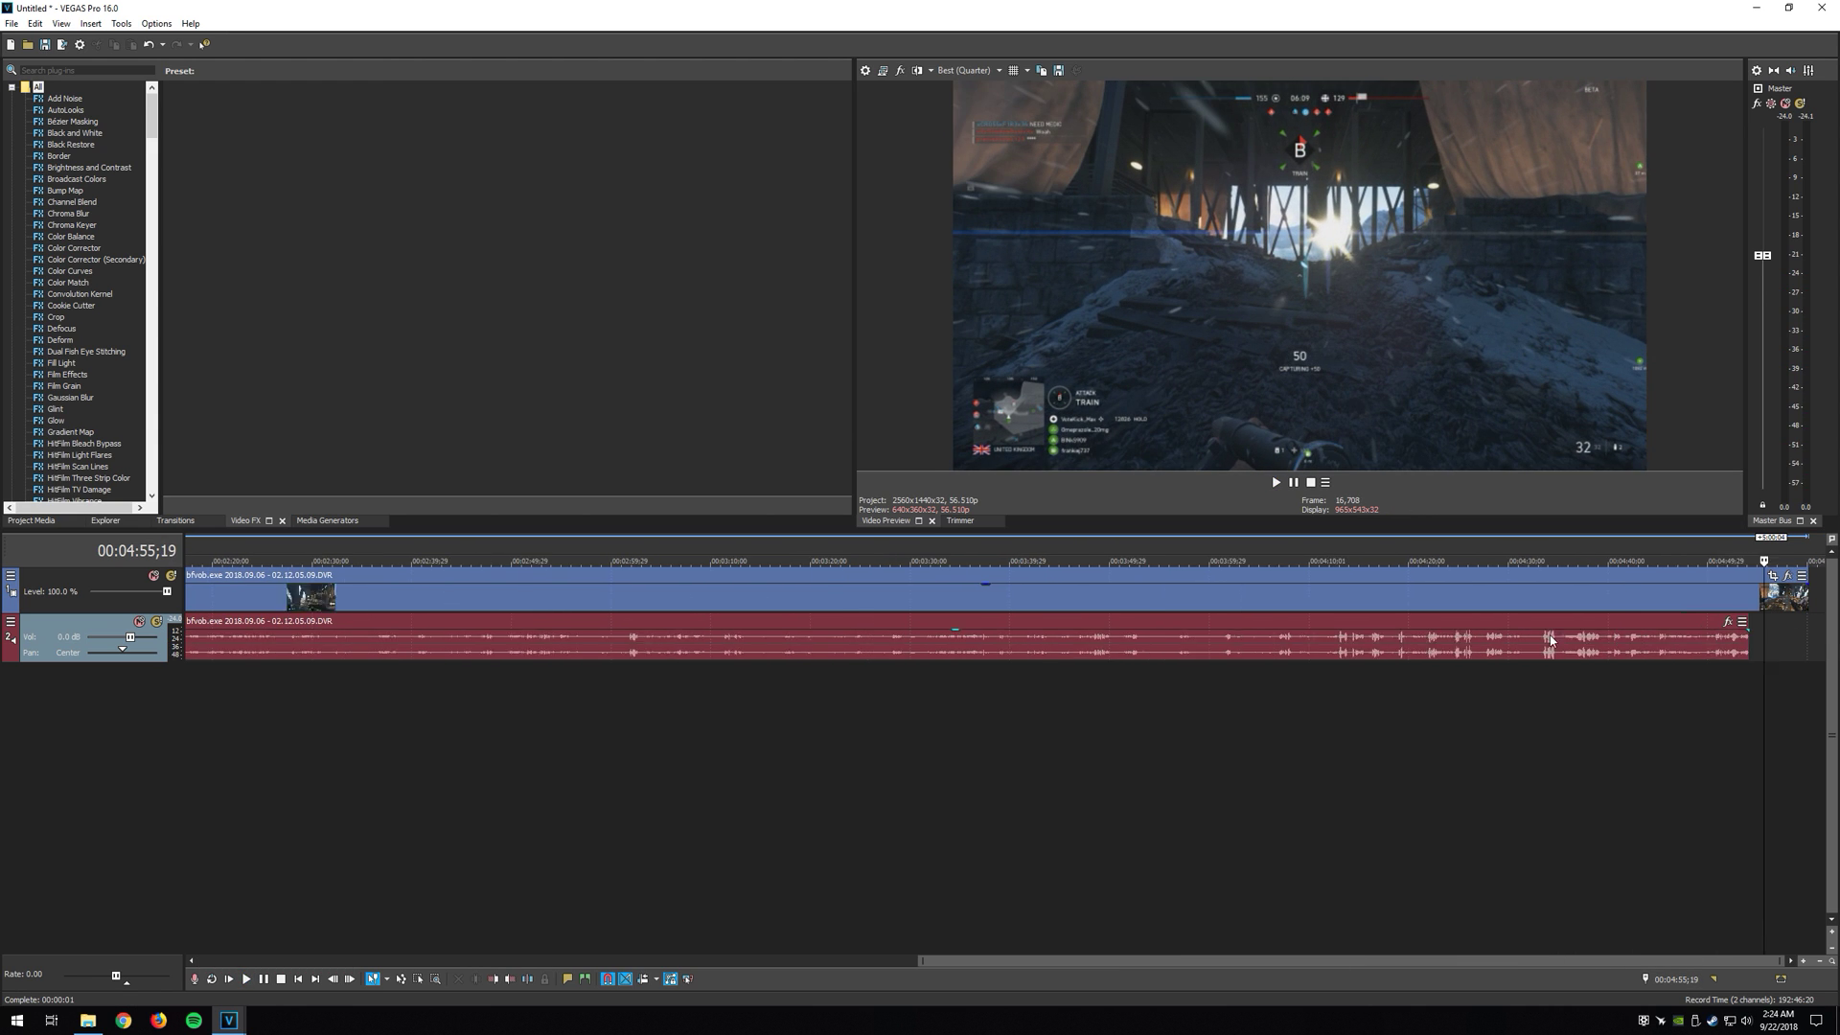
scroll(1710, 618, down, 2)
click(1605, 558)
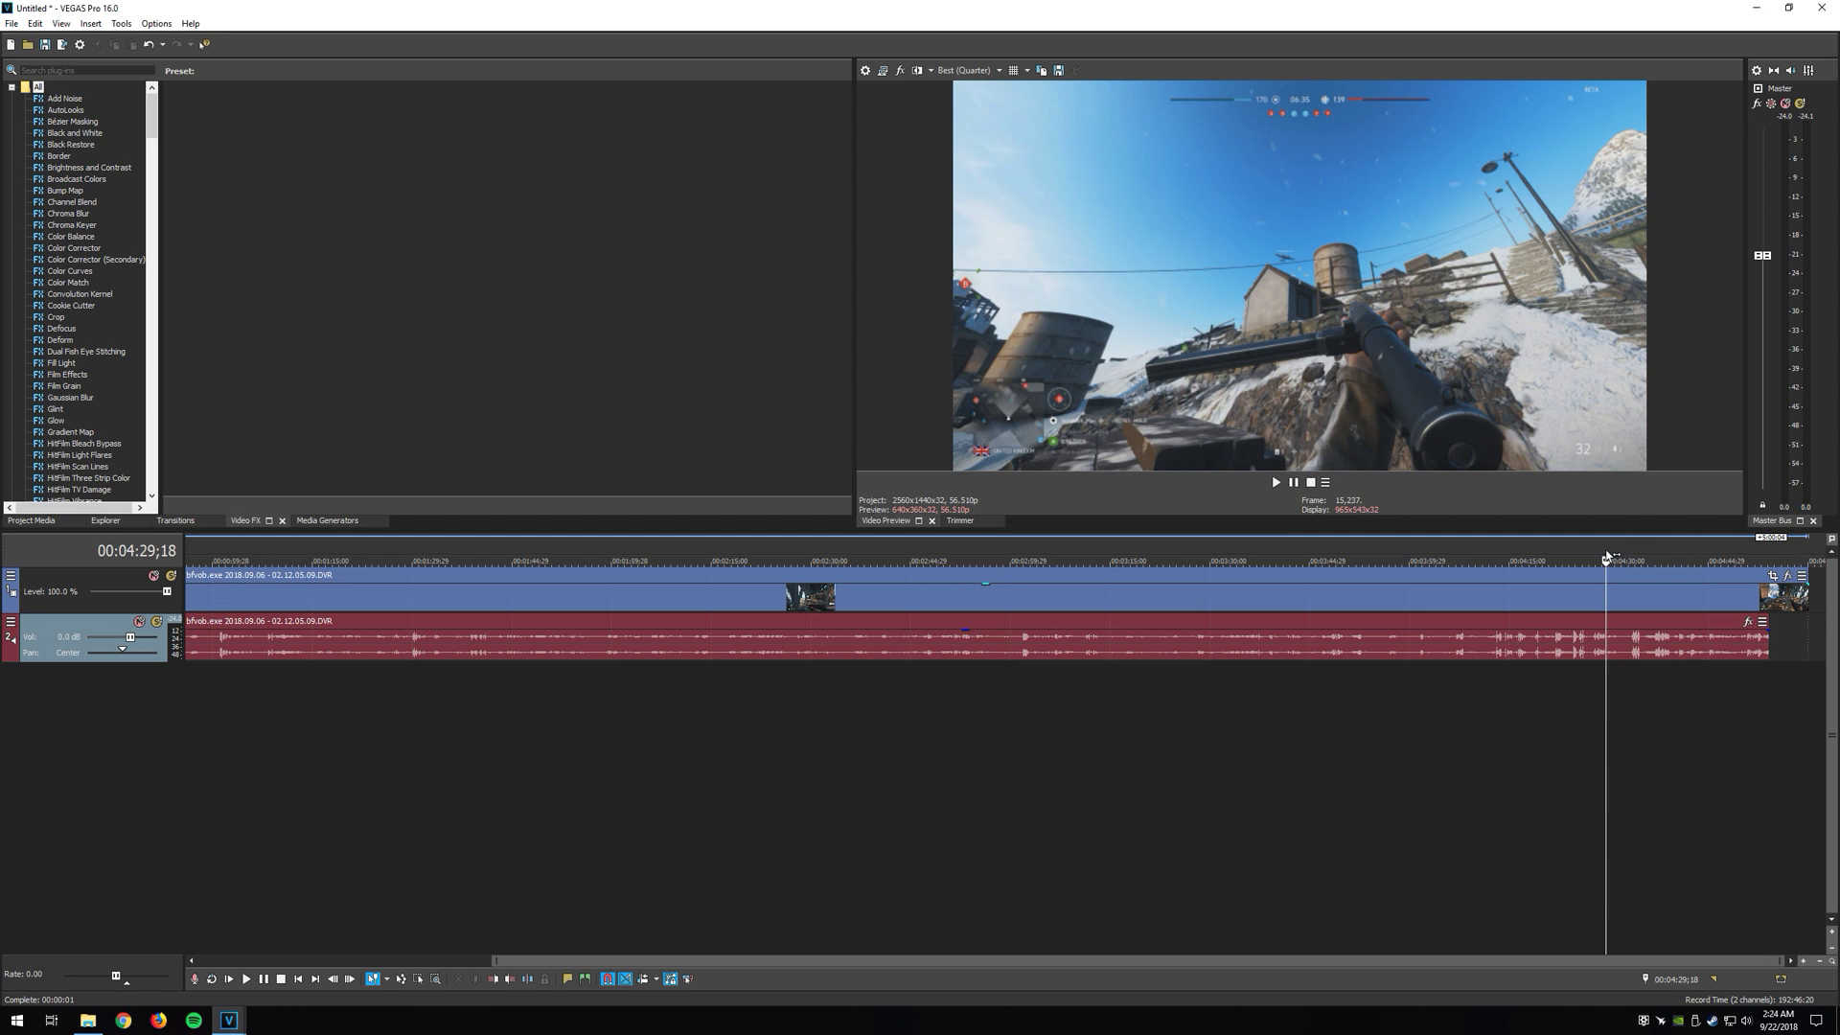
click(1617, 558)
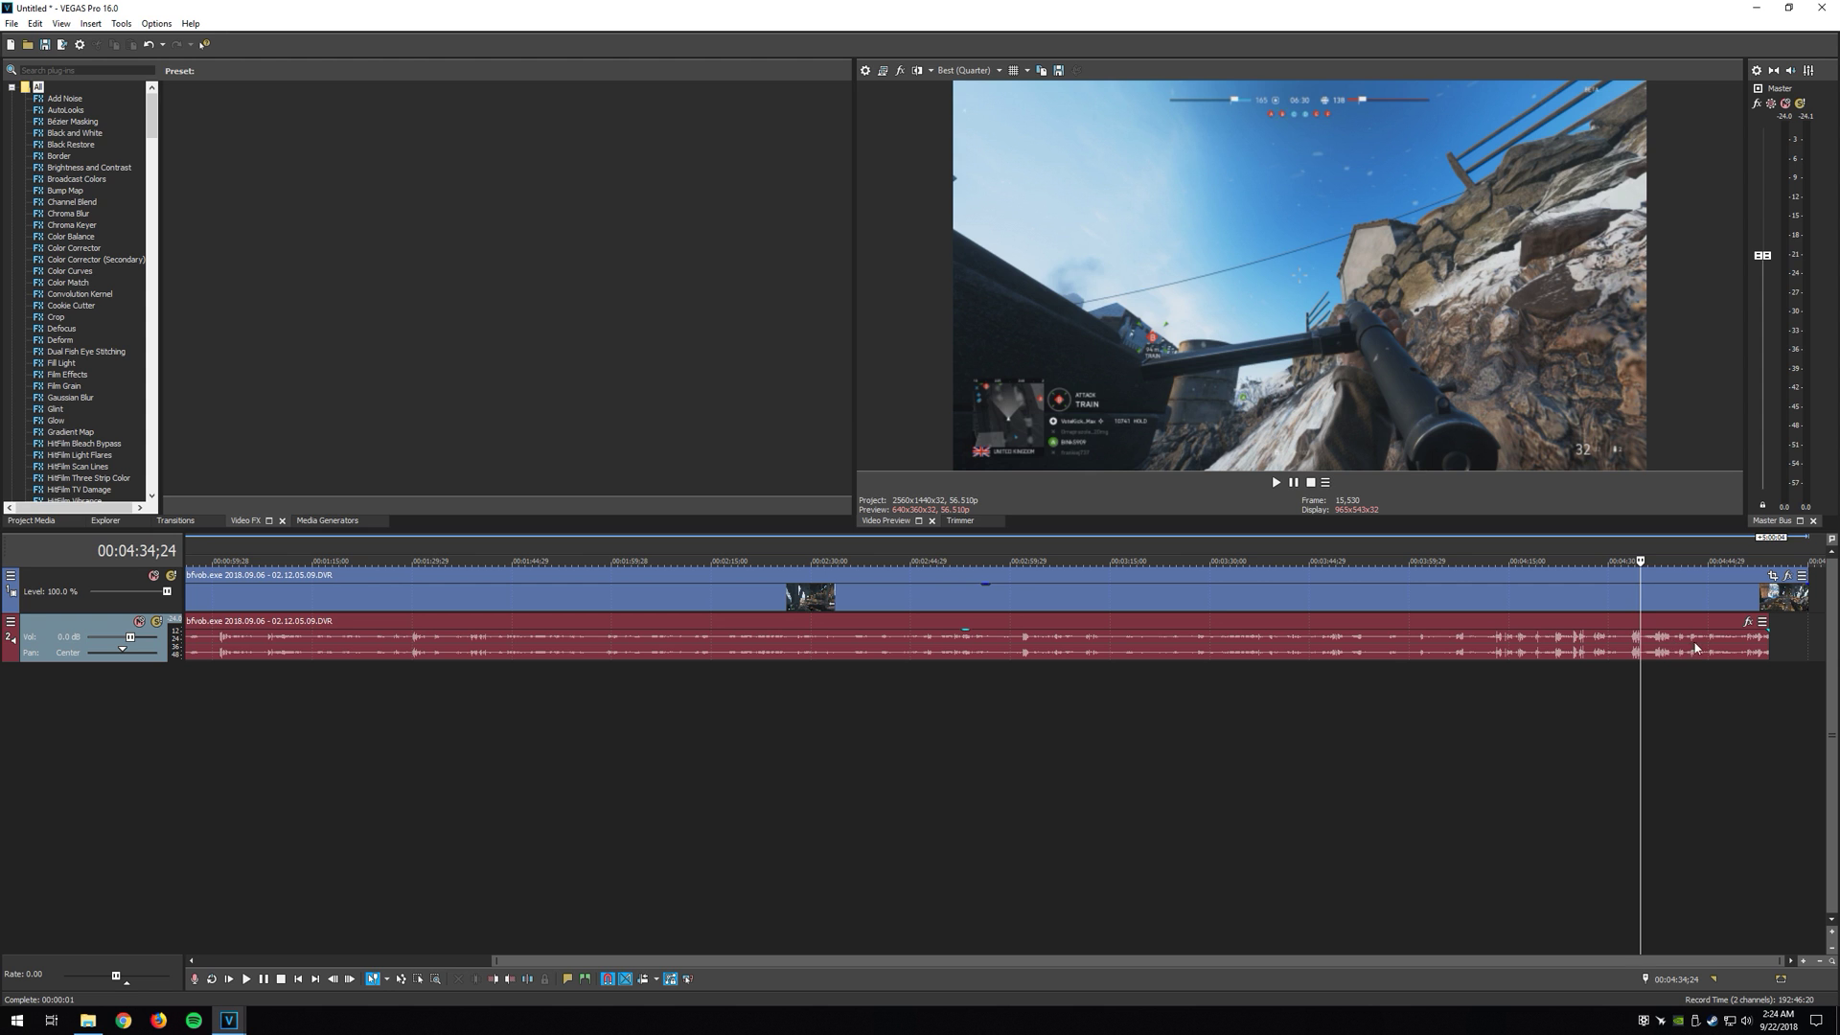
key(space)
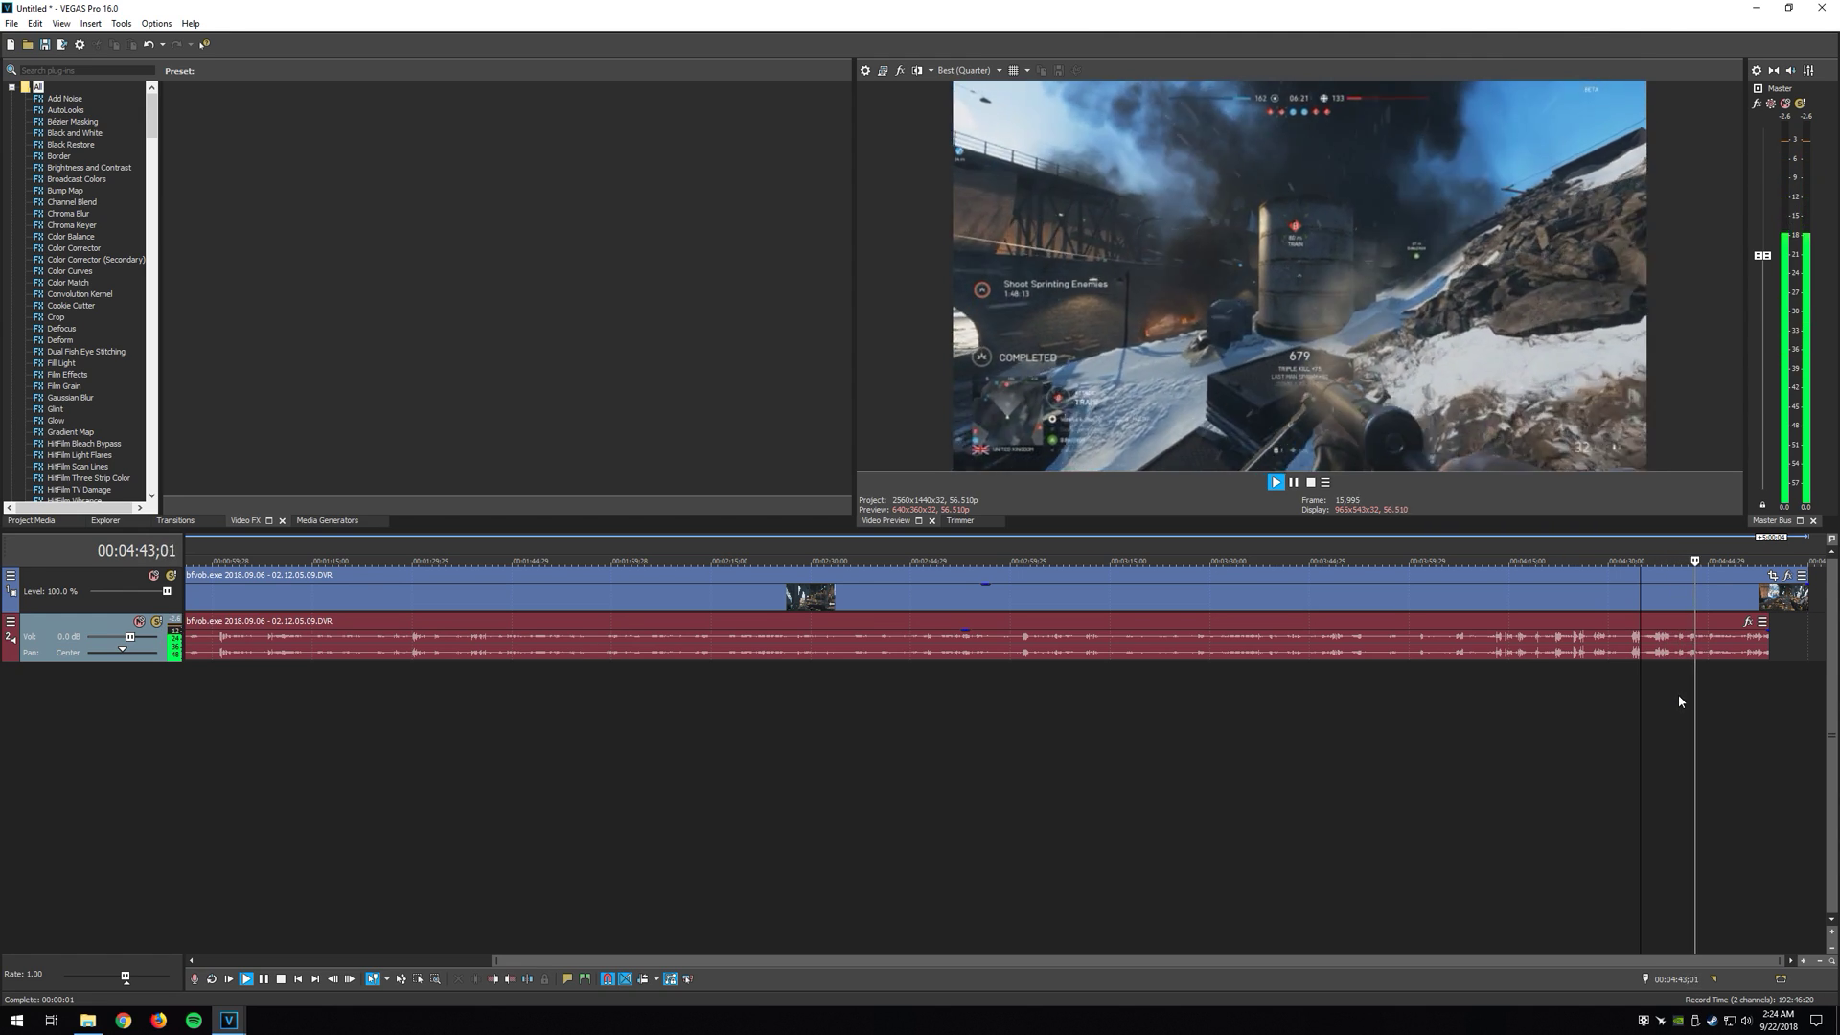
key(space)
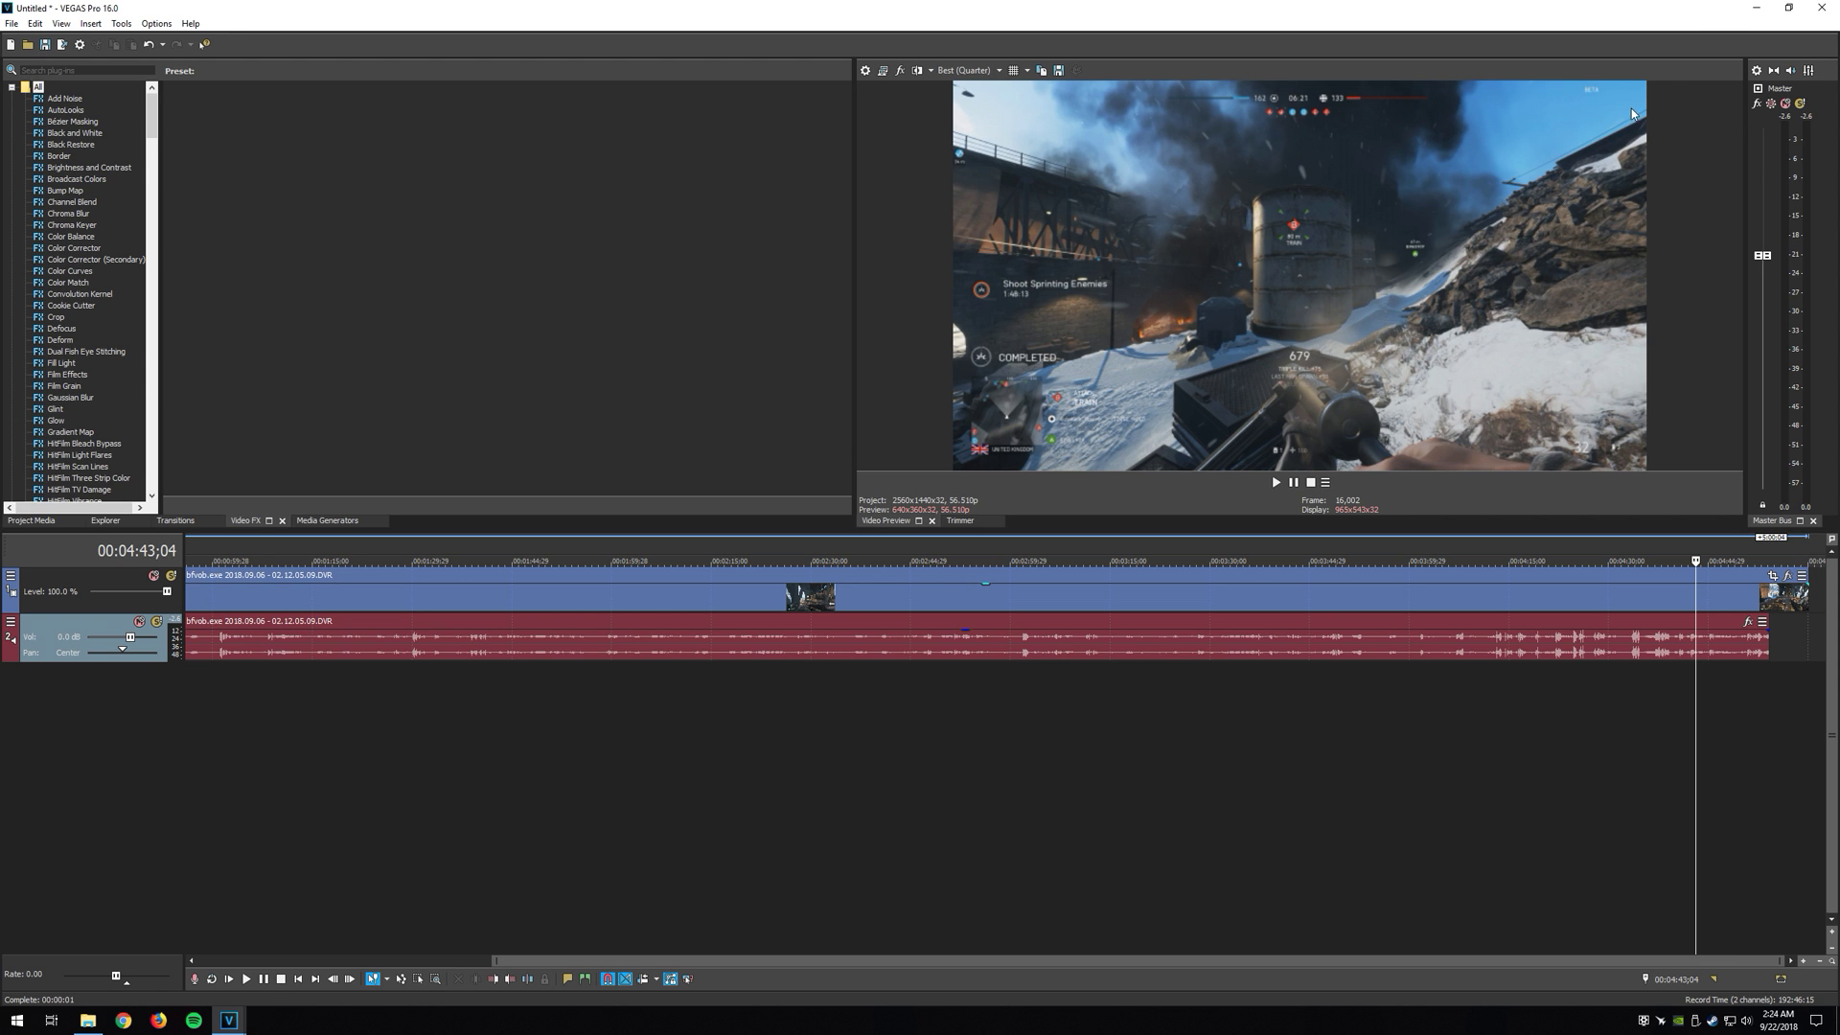
click(1758, 10)
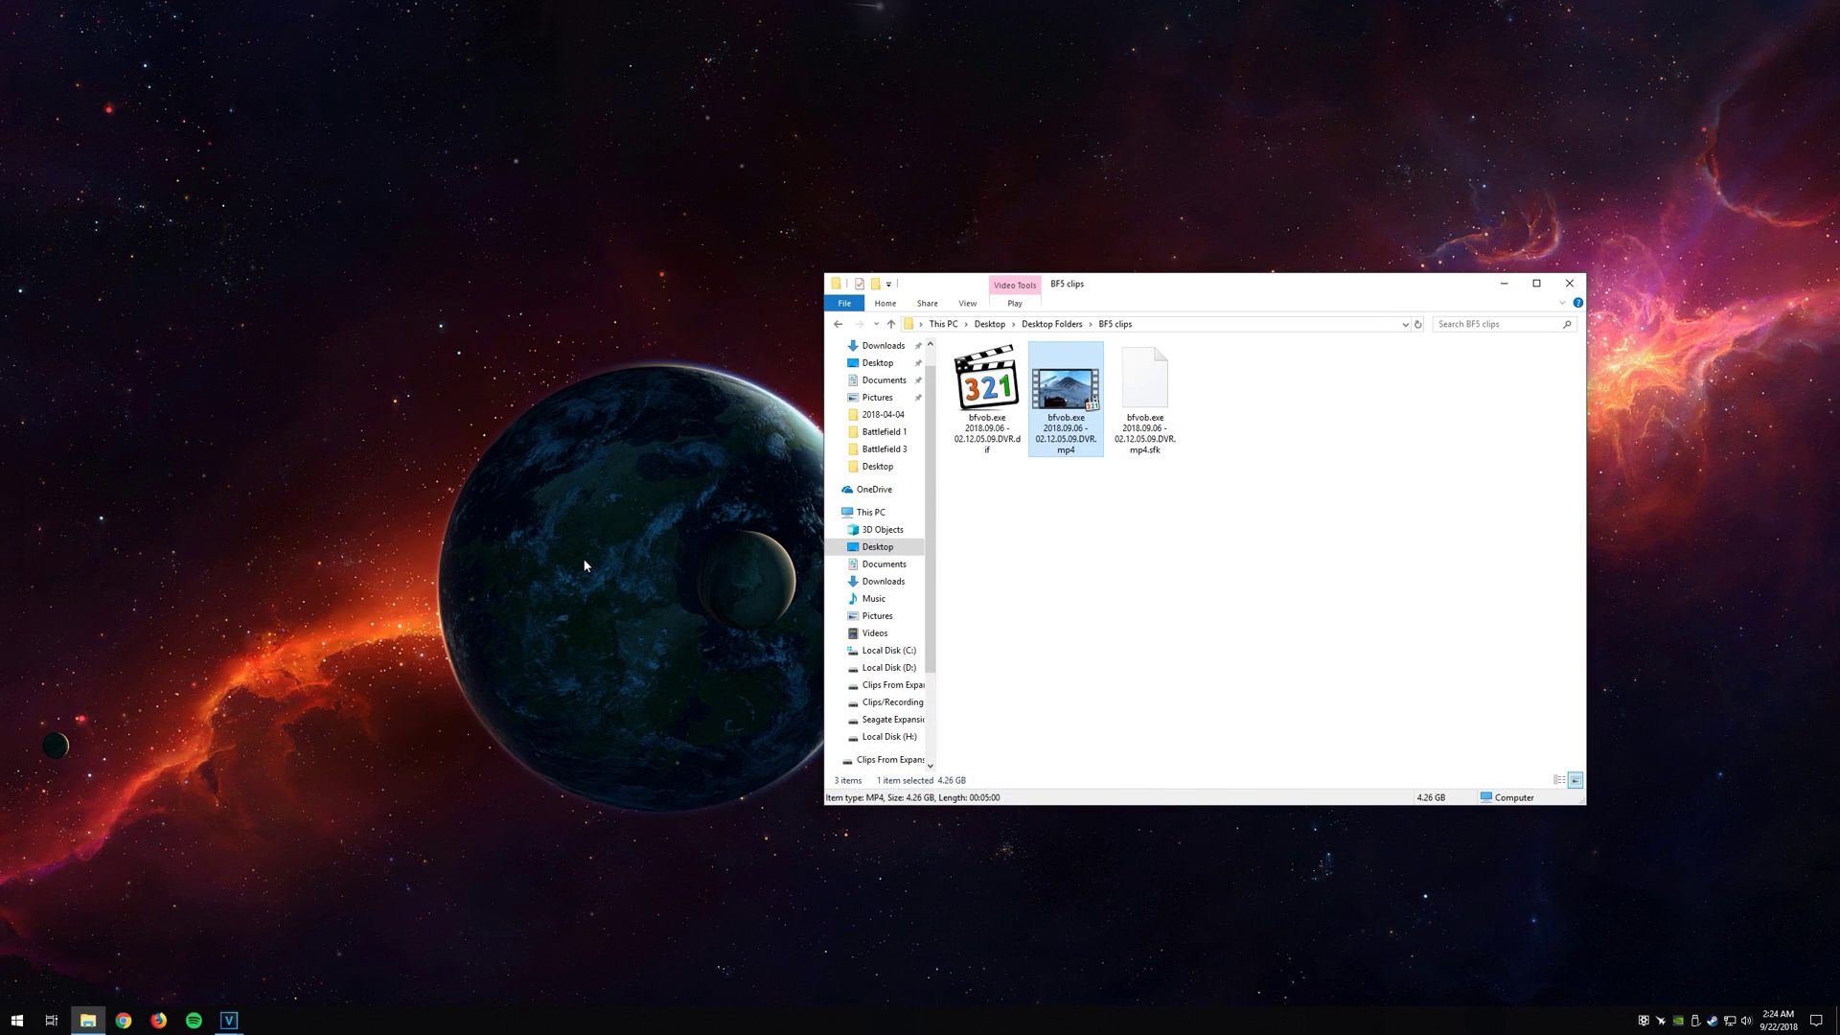
Step: Restore the empty Untitled VEGAS Pro project and bring the BF5 clips folder in front
click(229, 1018)
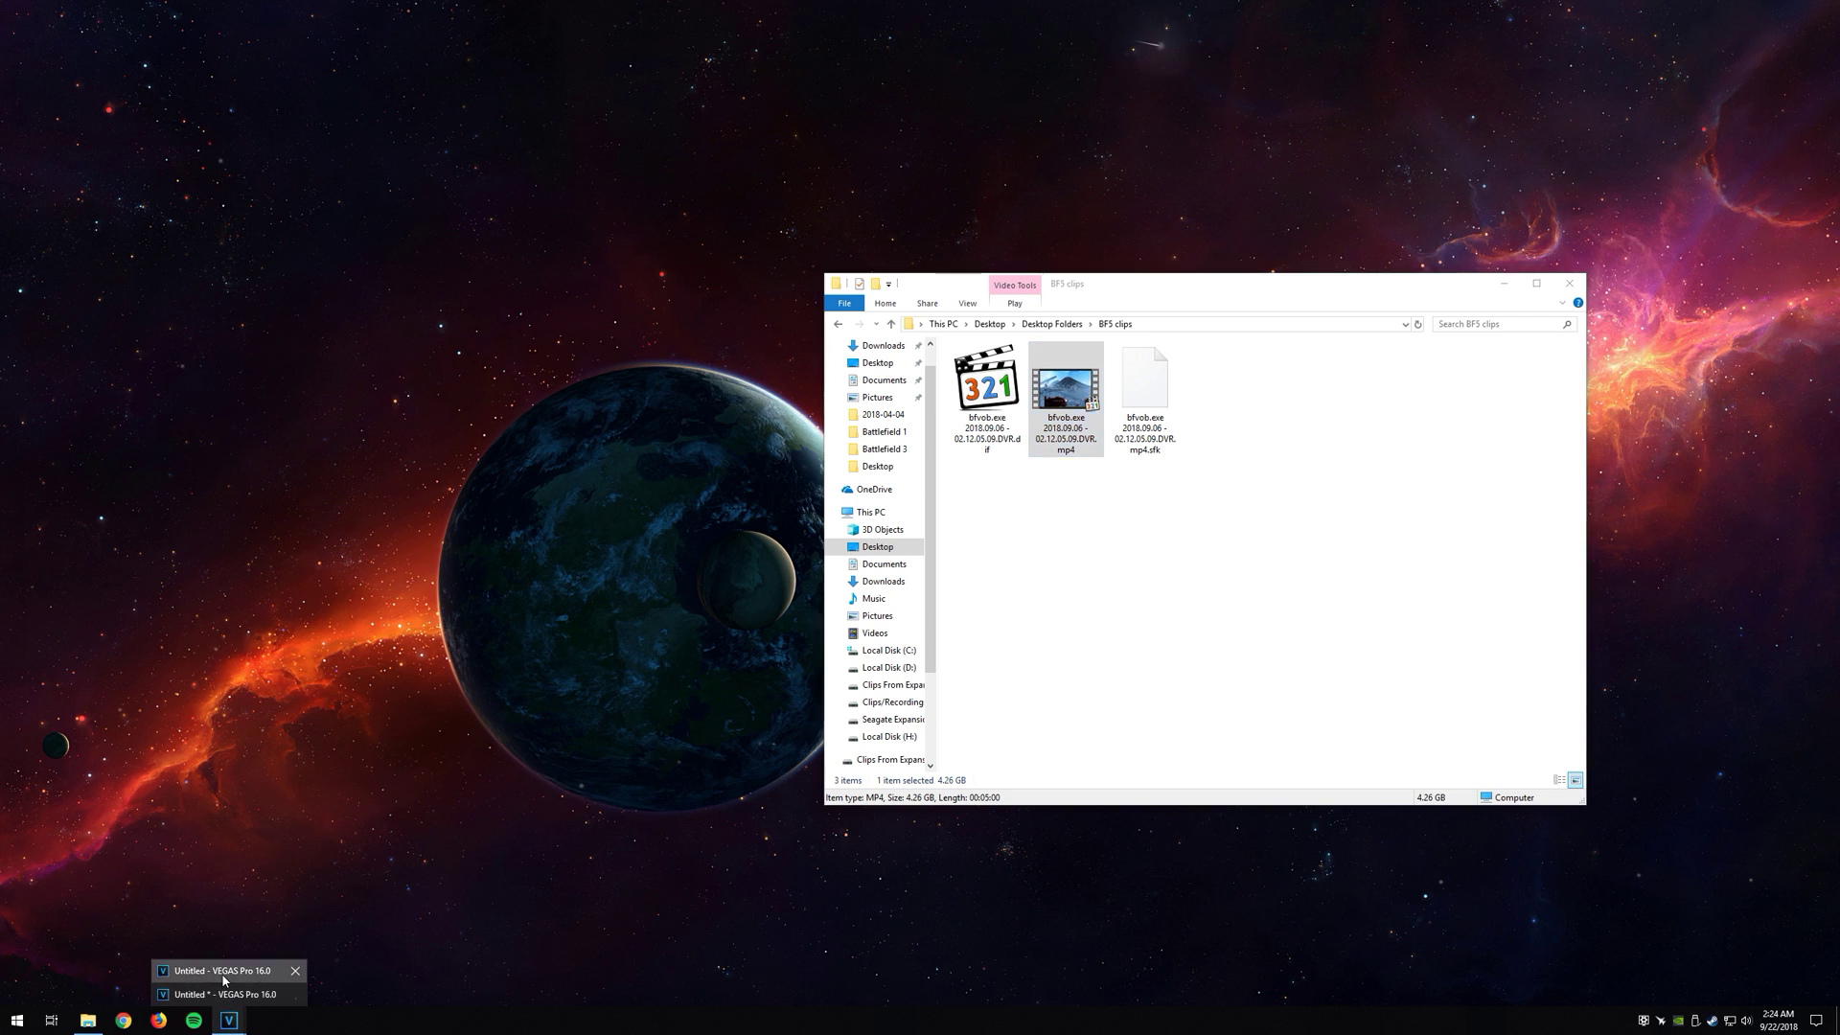
click(223, 975)
click(88, 1019)
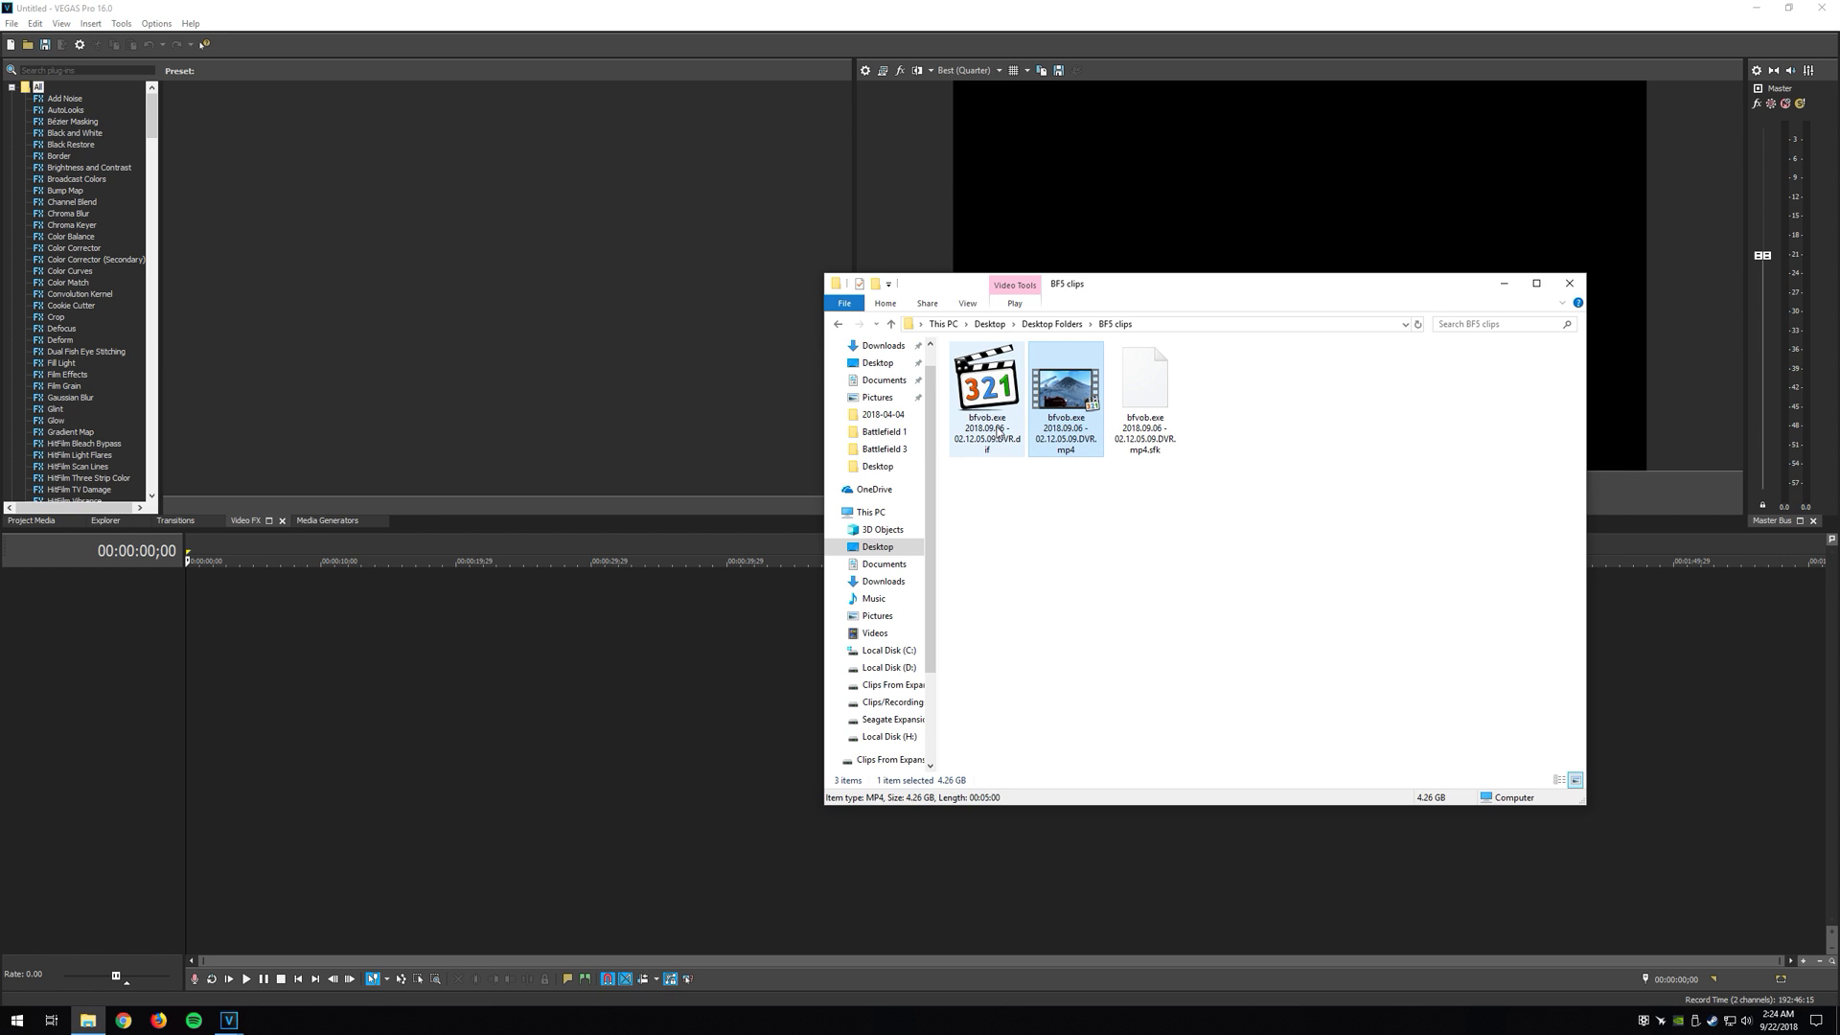
click(1002, 434)
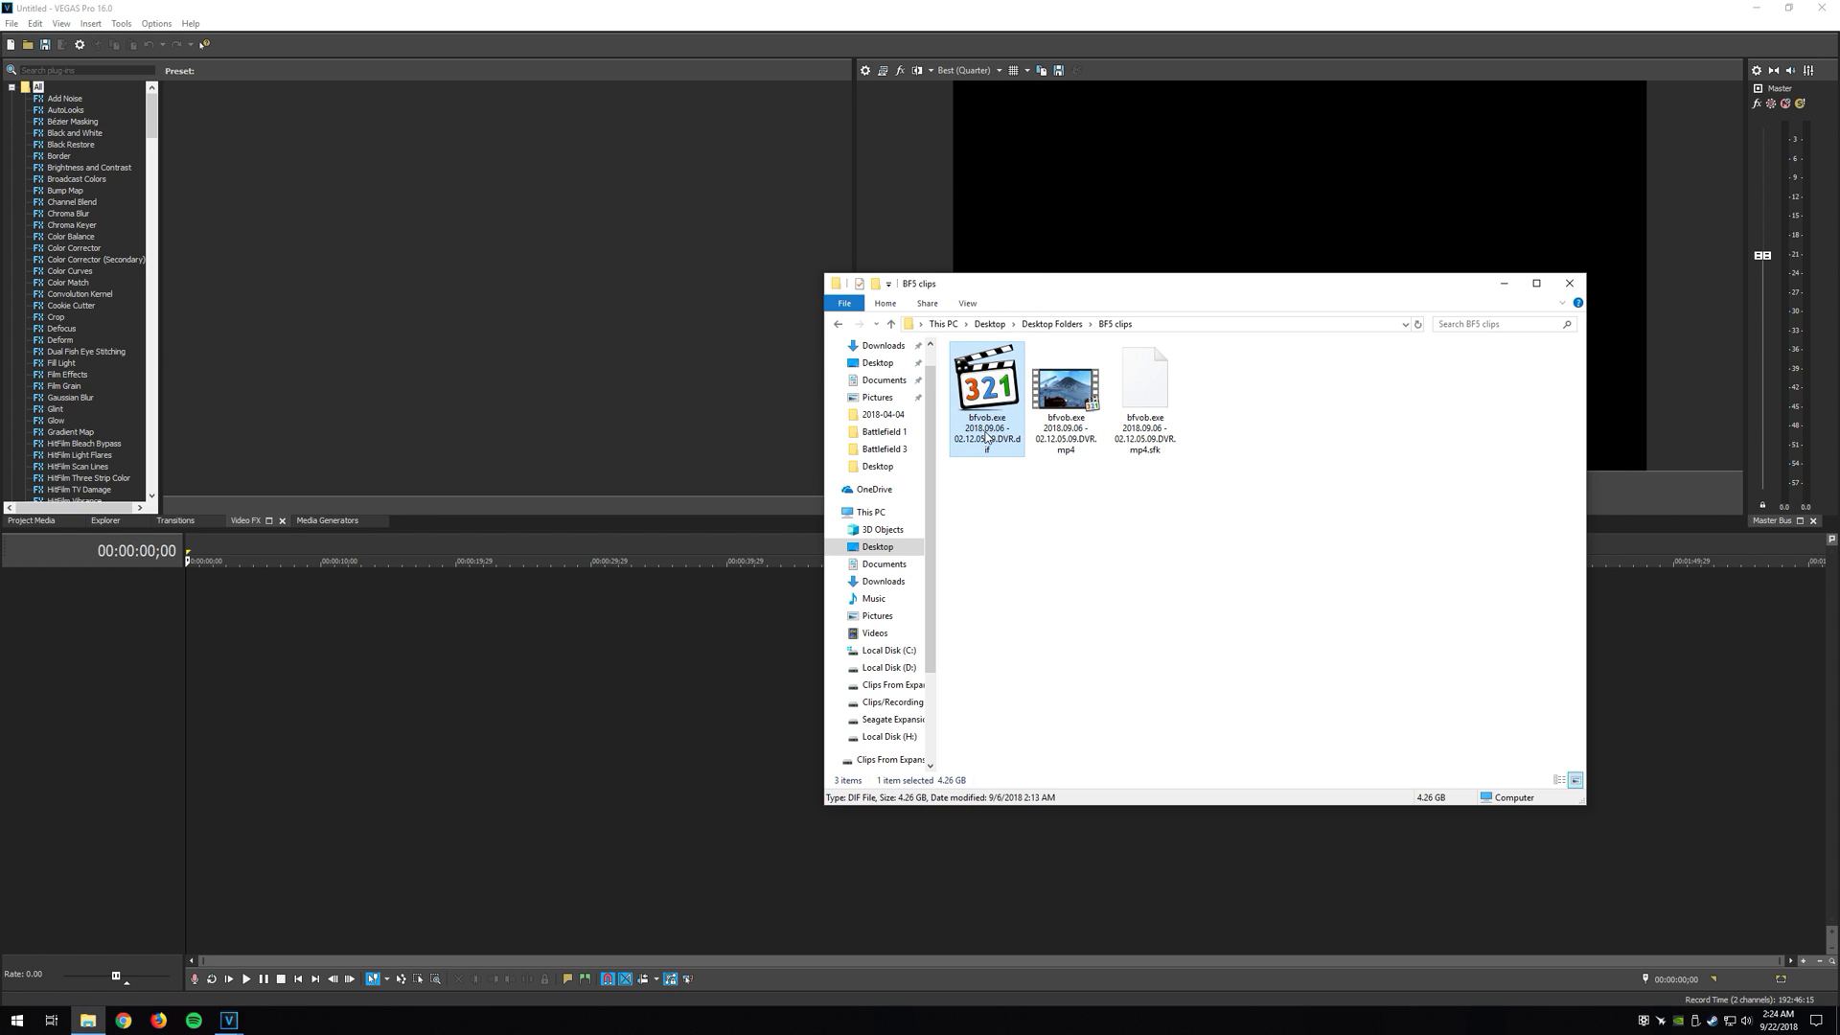
right_click(987, 442)
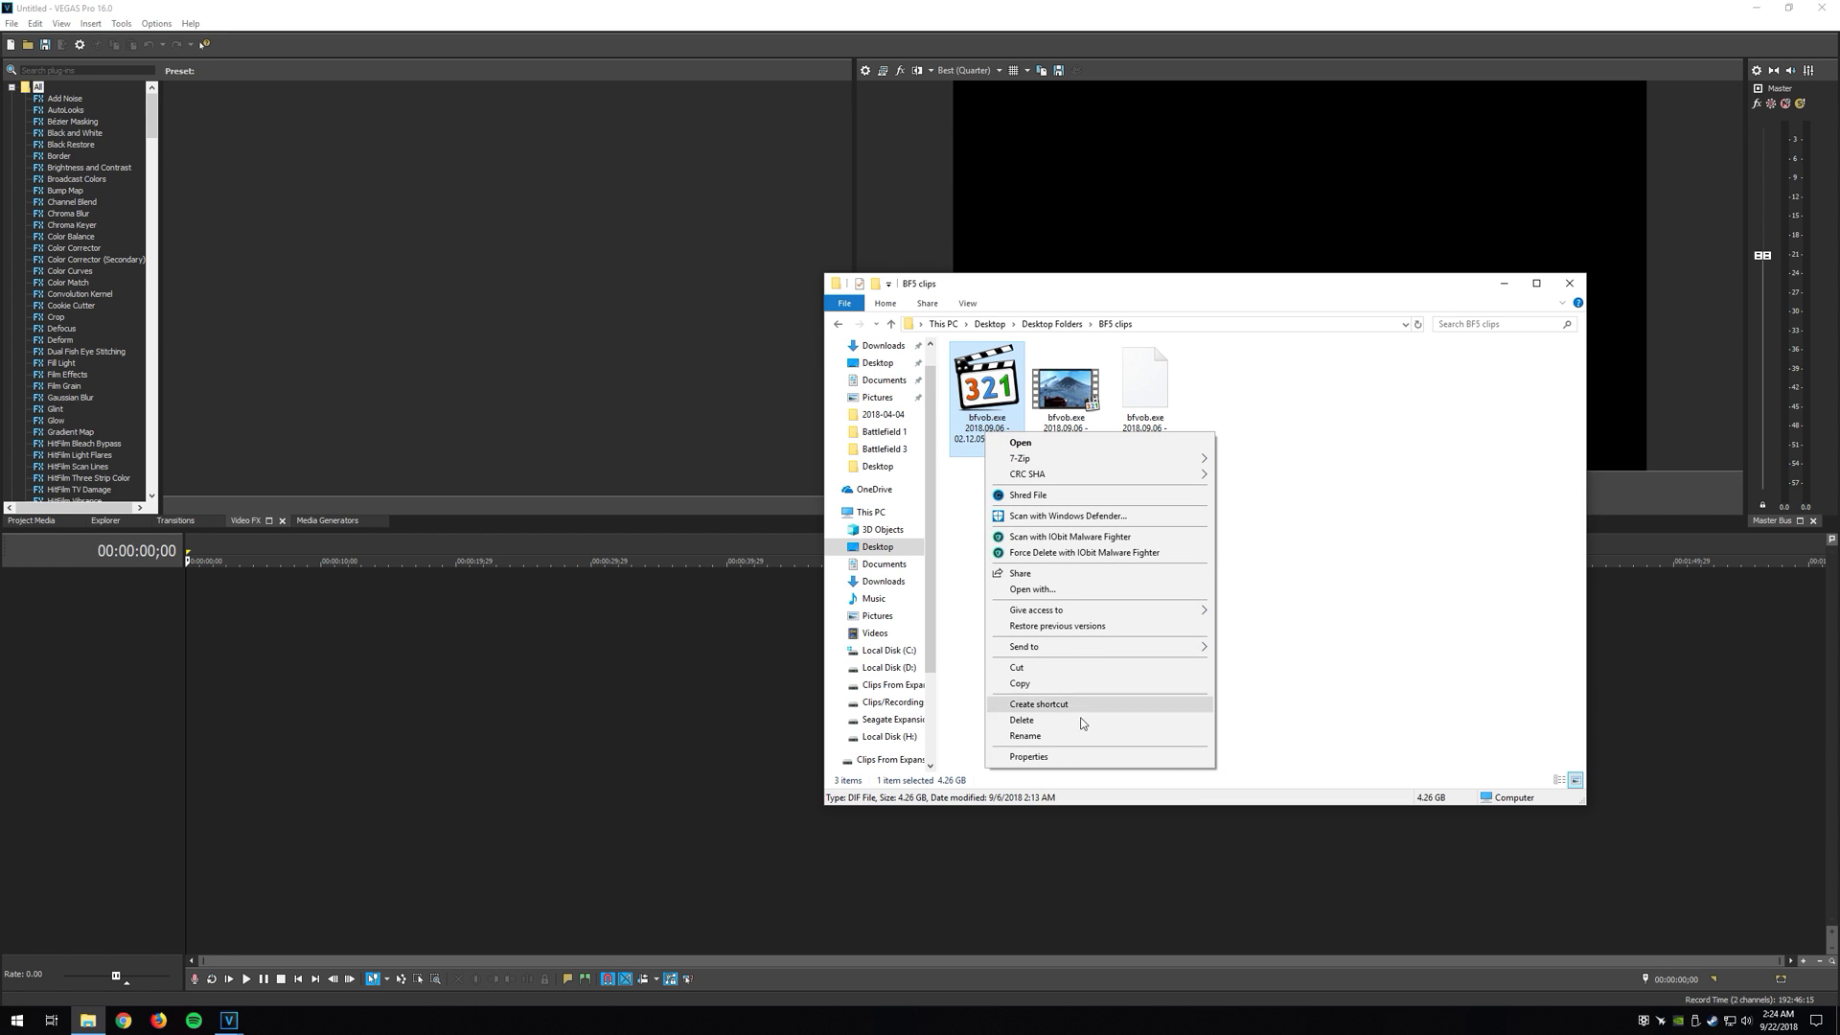
click(1066, 735)
click(1020, 439)
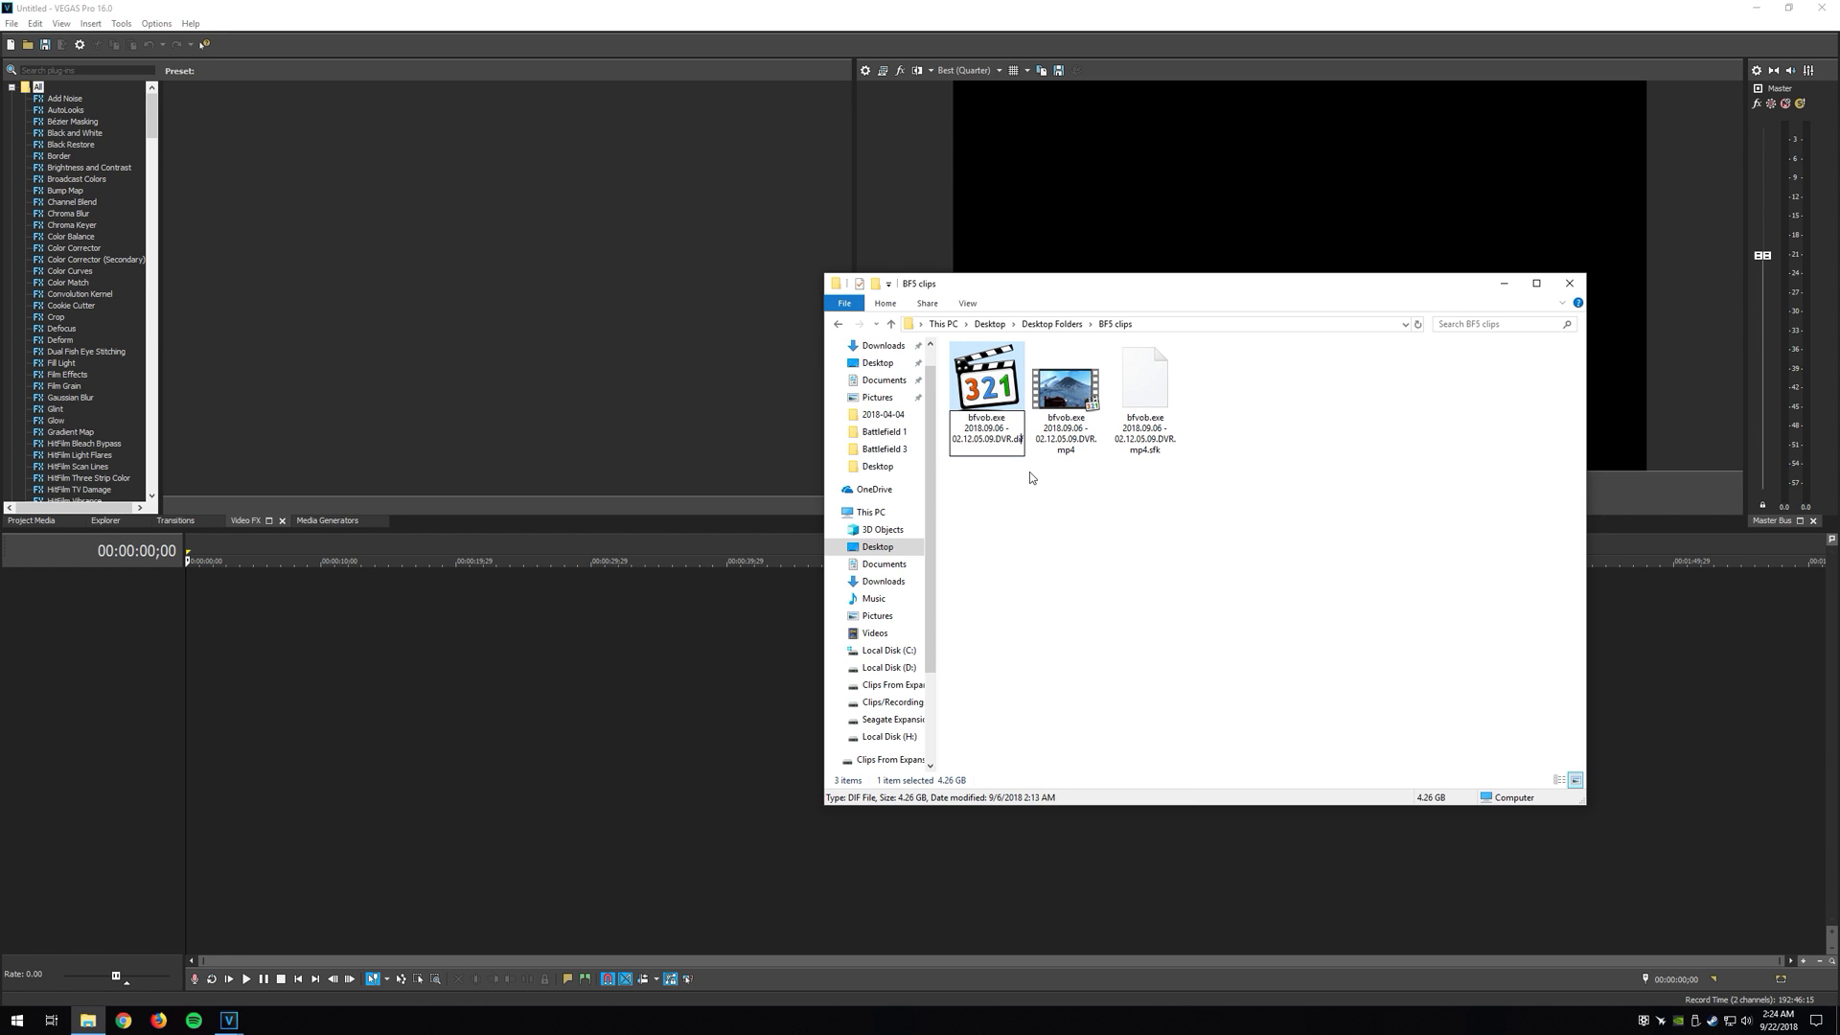
key(BackSpace)
key(BackSpace)
key(BackSpace)
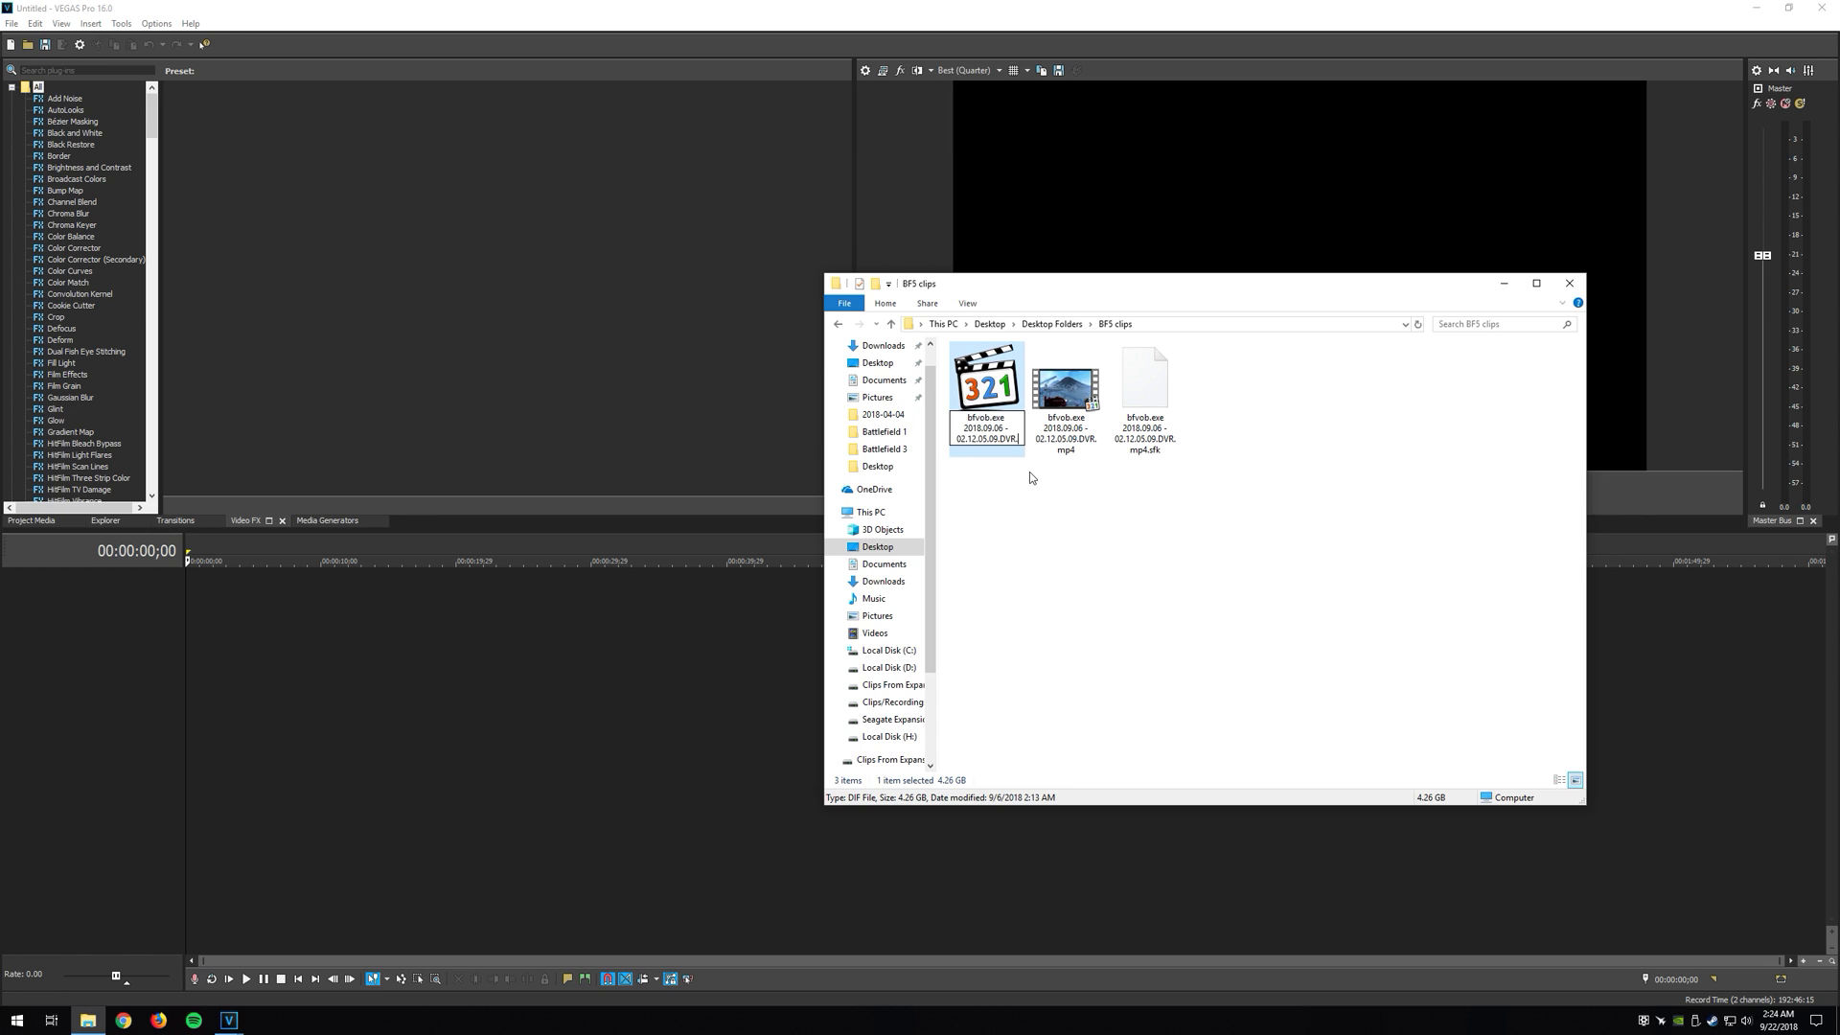
text(mp)
key(BackSpace)
key(BackSpace)
key(Return)
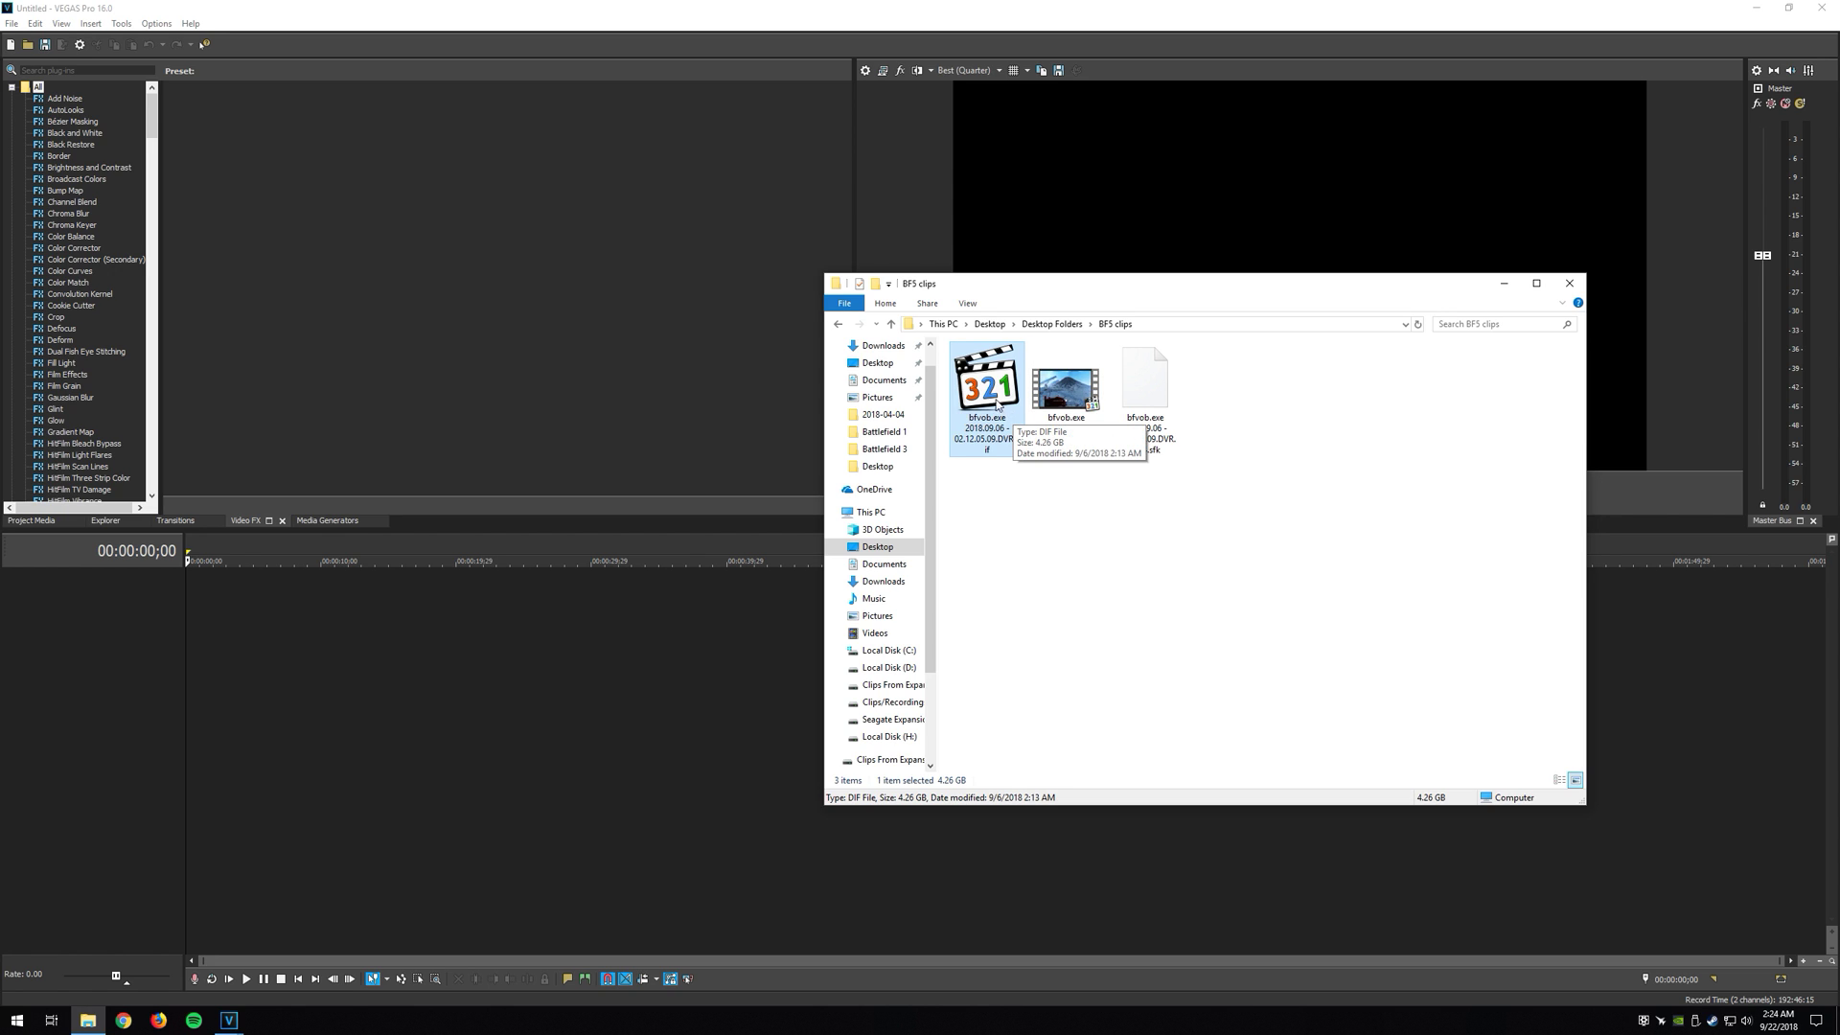
Step: Drop the .dif clip onto the timeline, match project settings, and place the playhead near its end
drag(1003, 406, 185, 622)
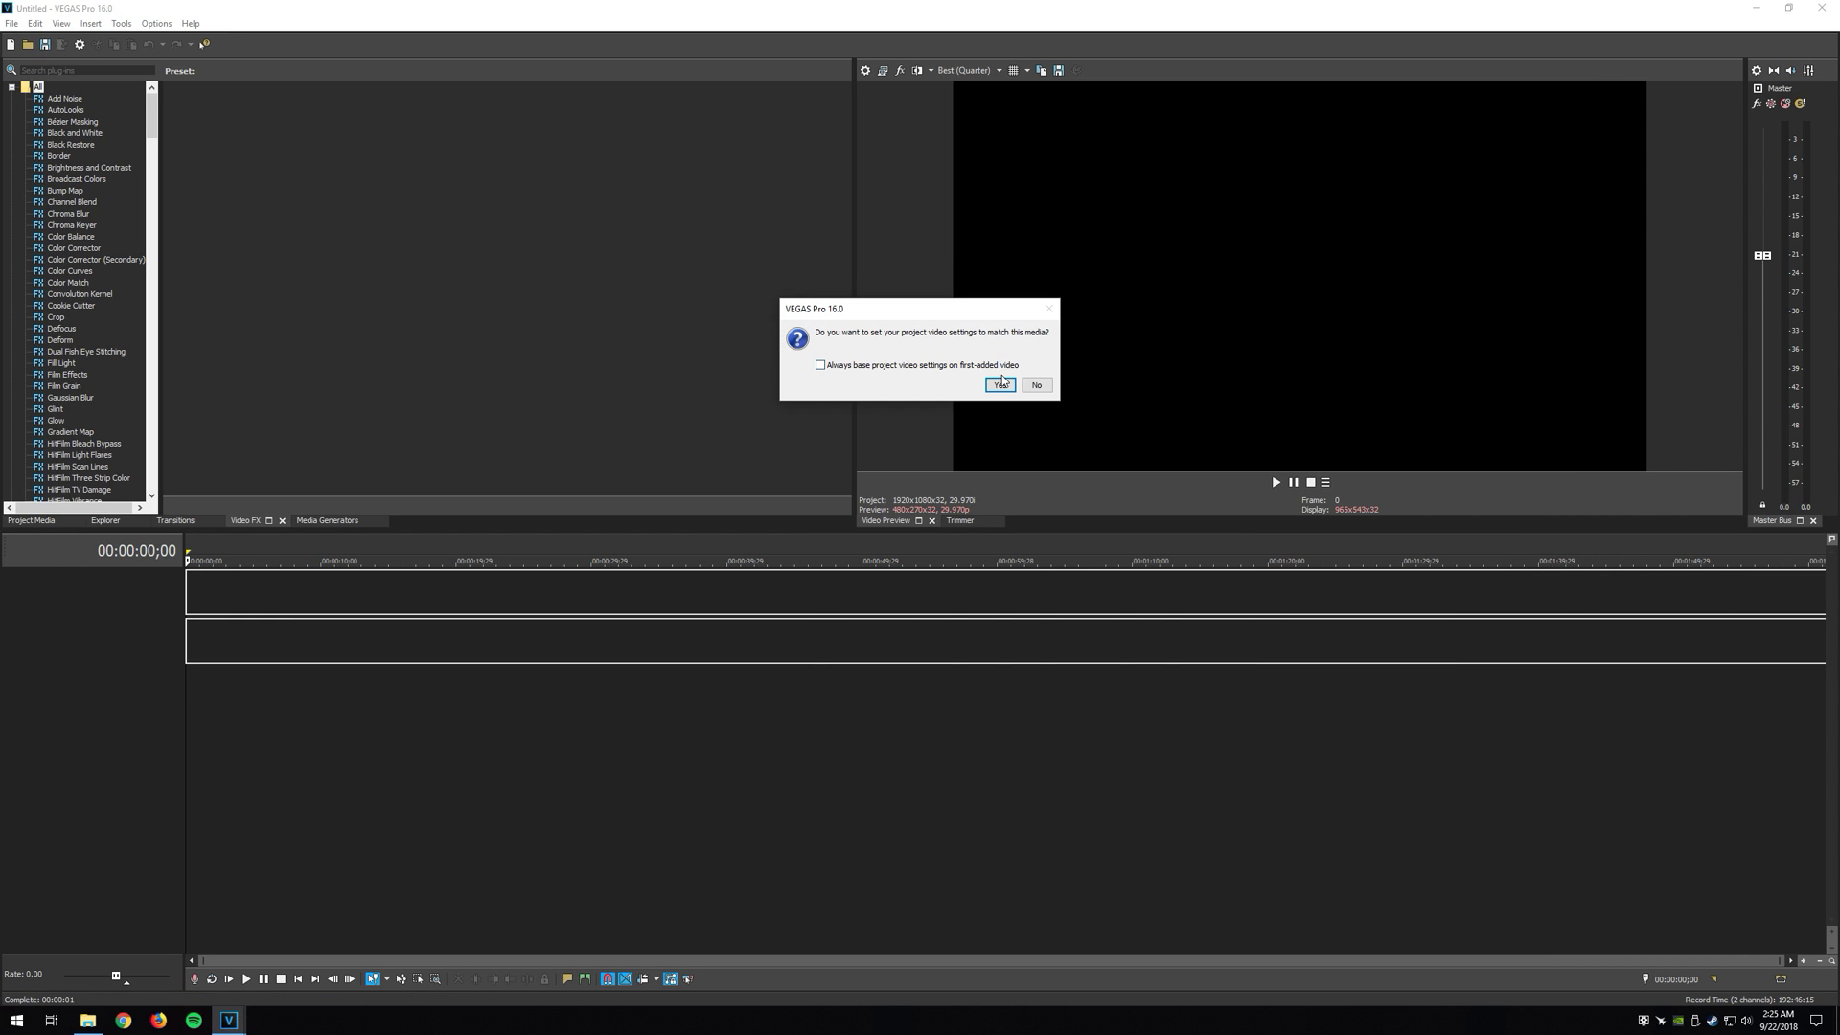
click(1003, 386)
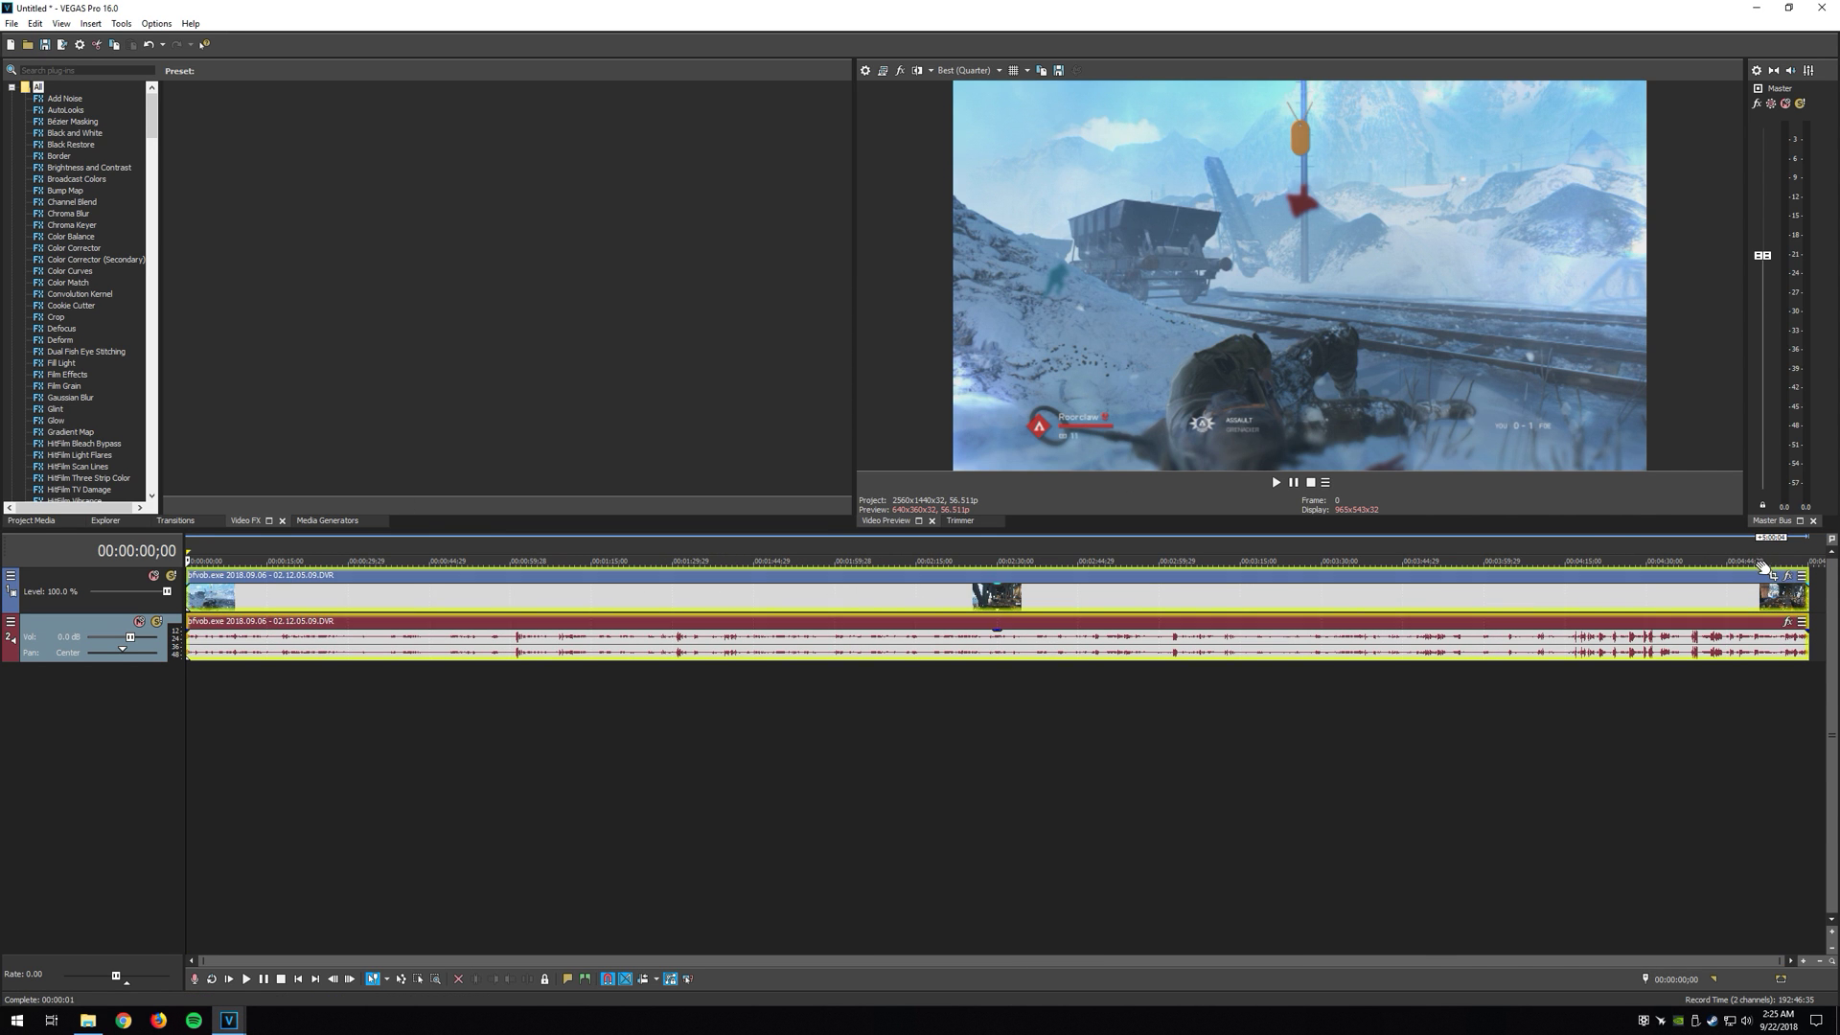
click(1707, 547)
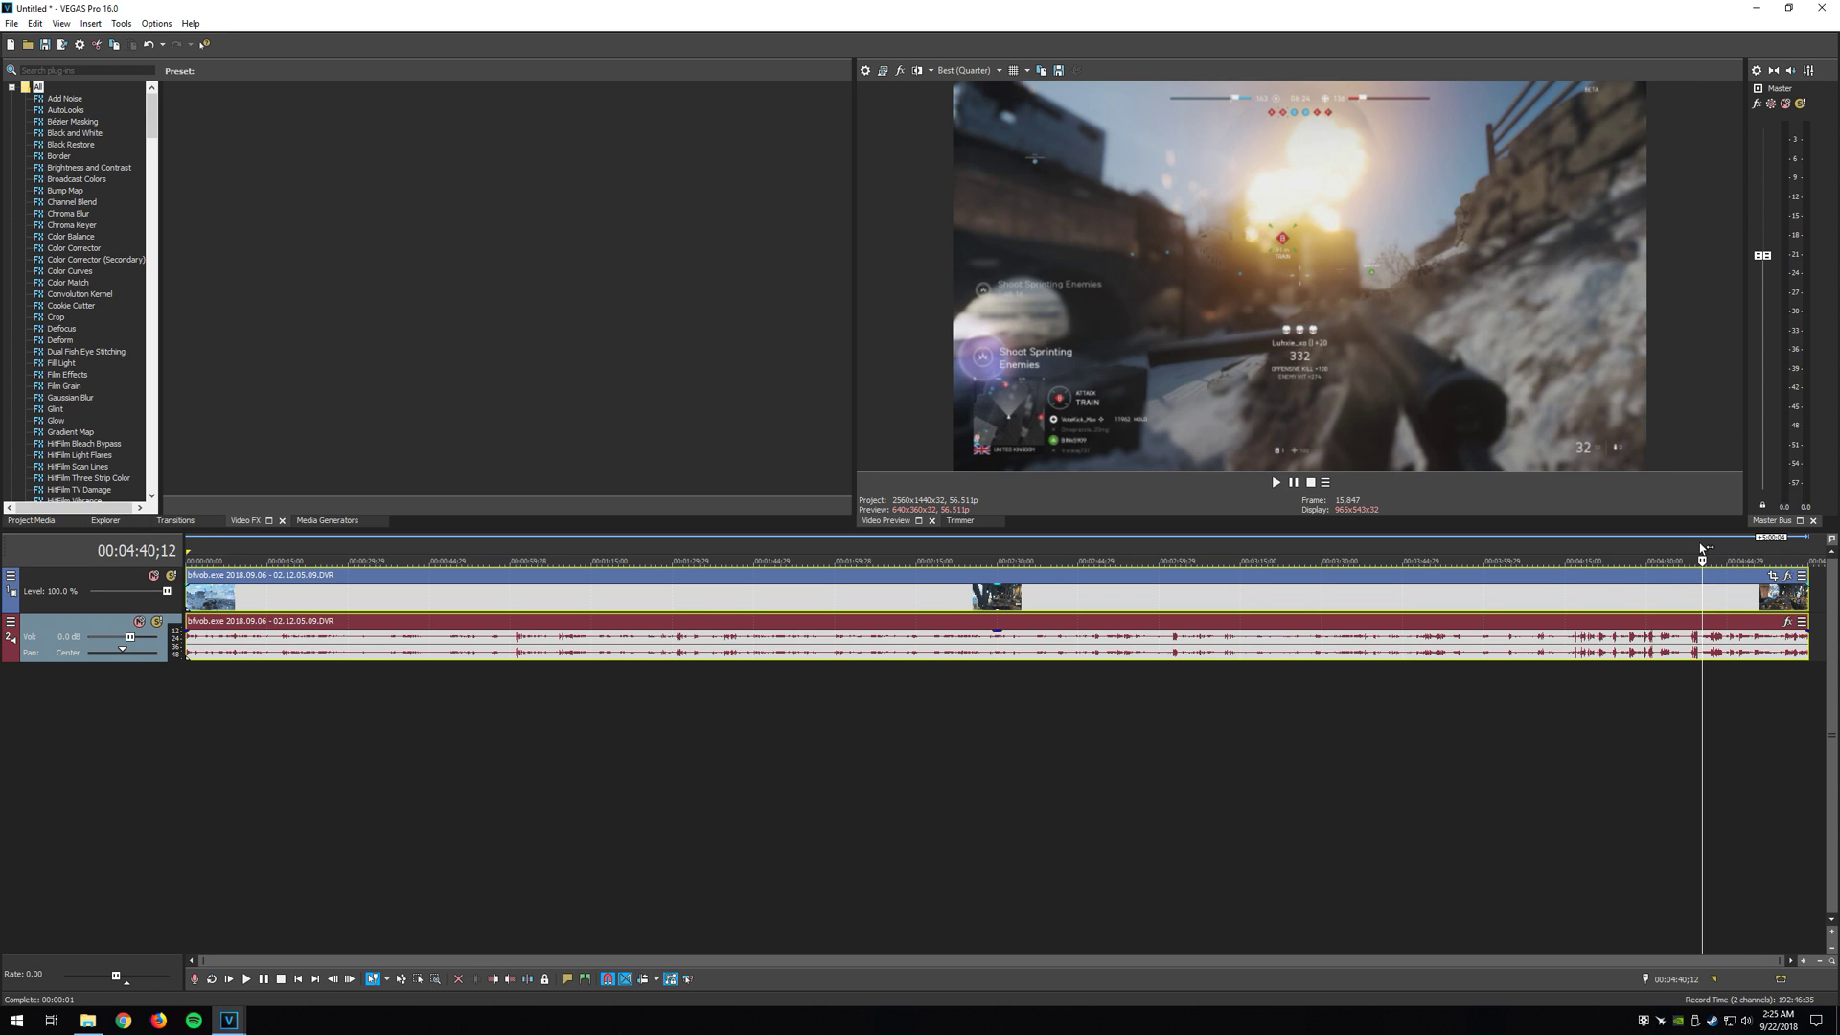
Step: Play the .dif clip from about 4:36 to check sync, then return to the BF5 clips folder
click(1693, 548)
key(space)
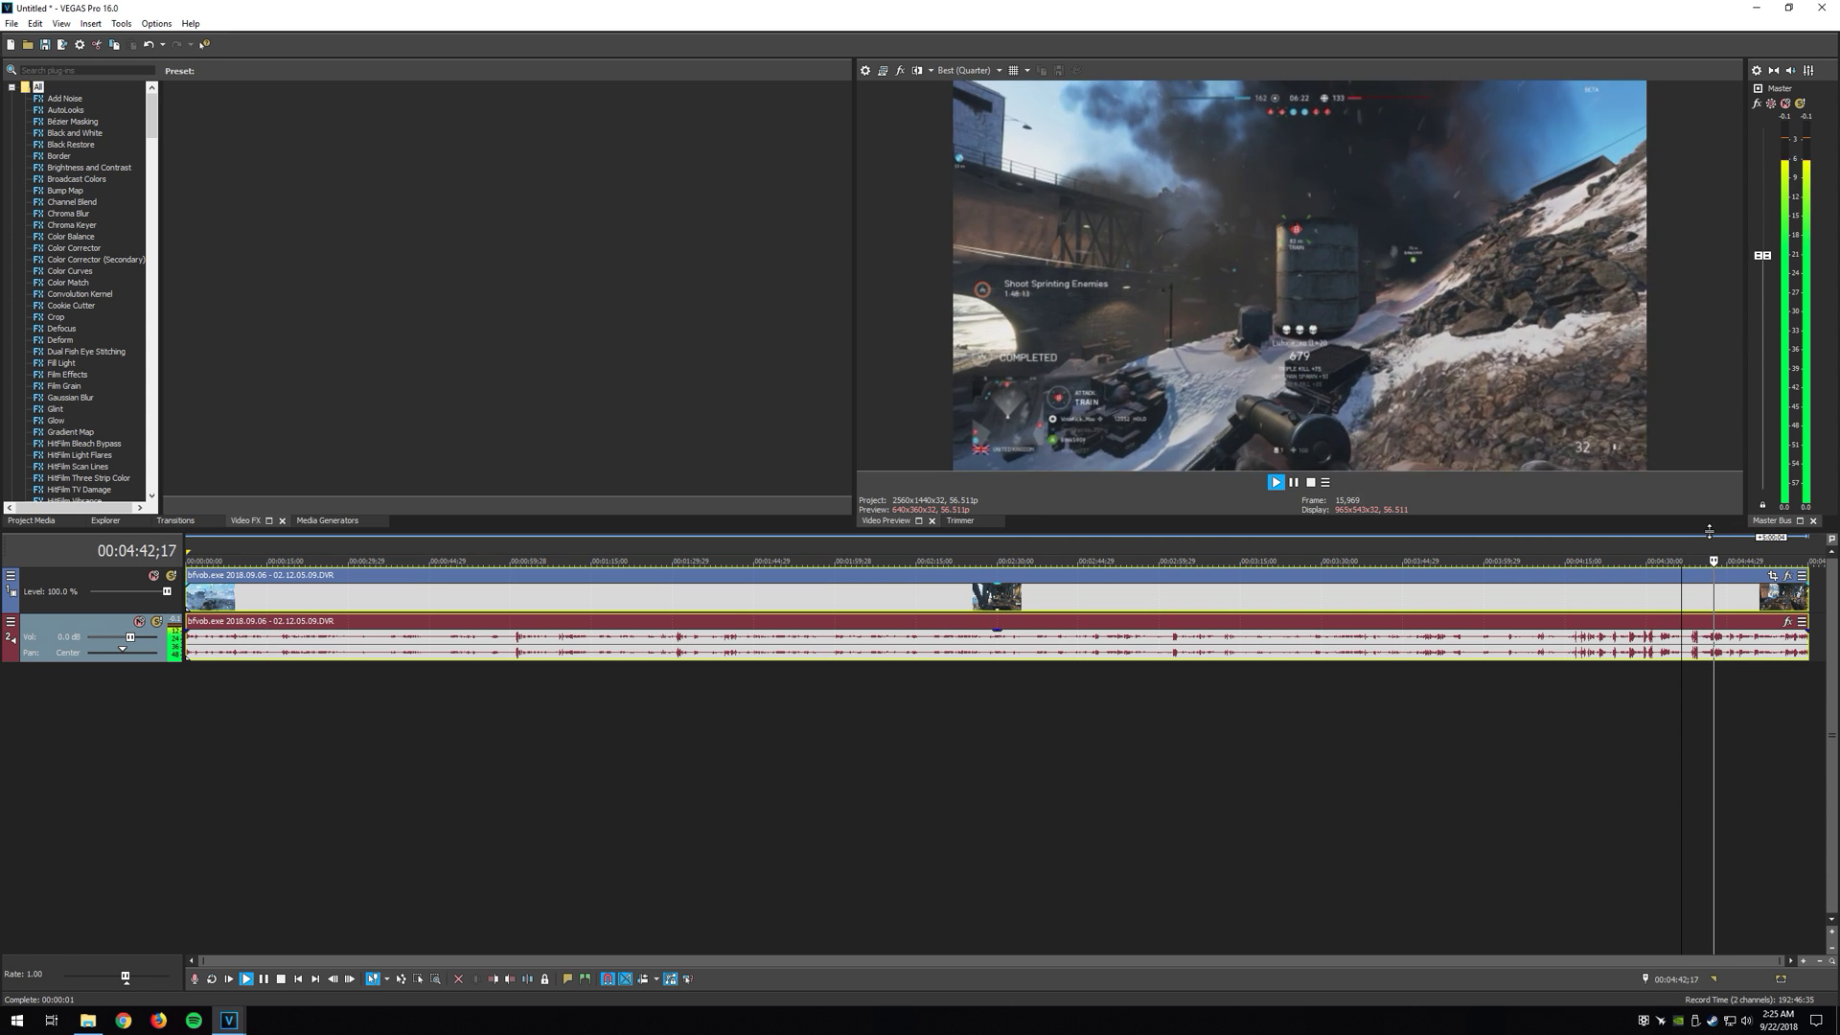
key(Return)
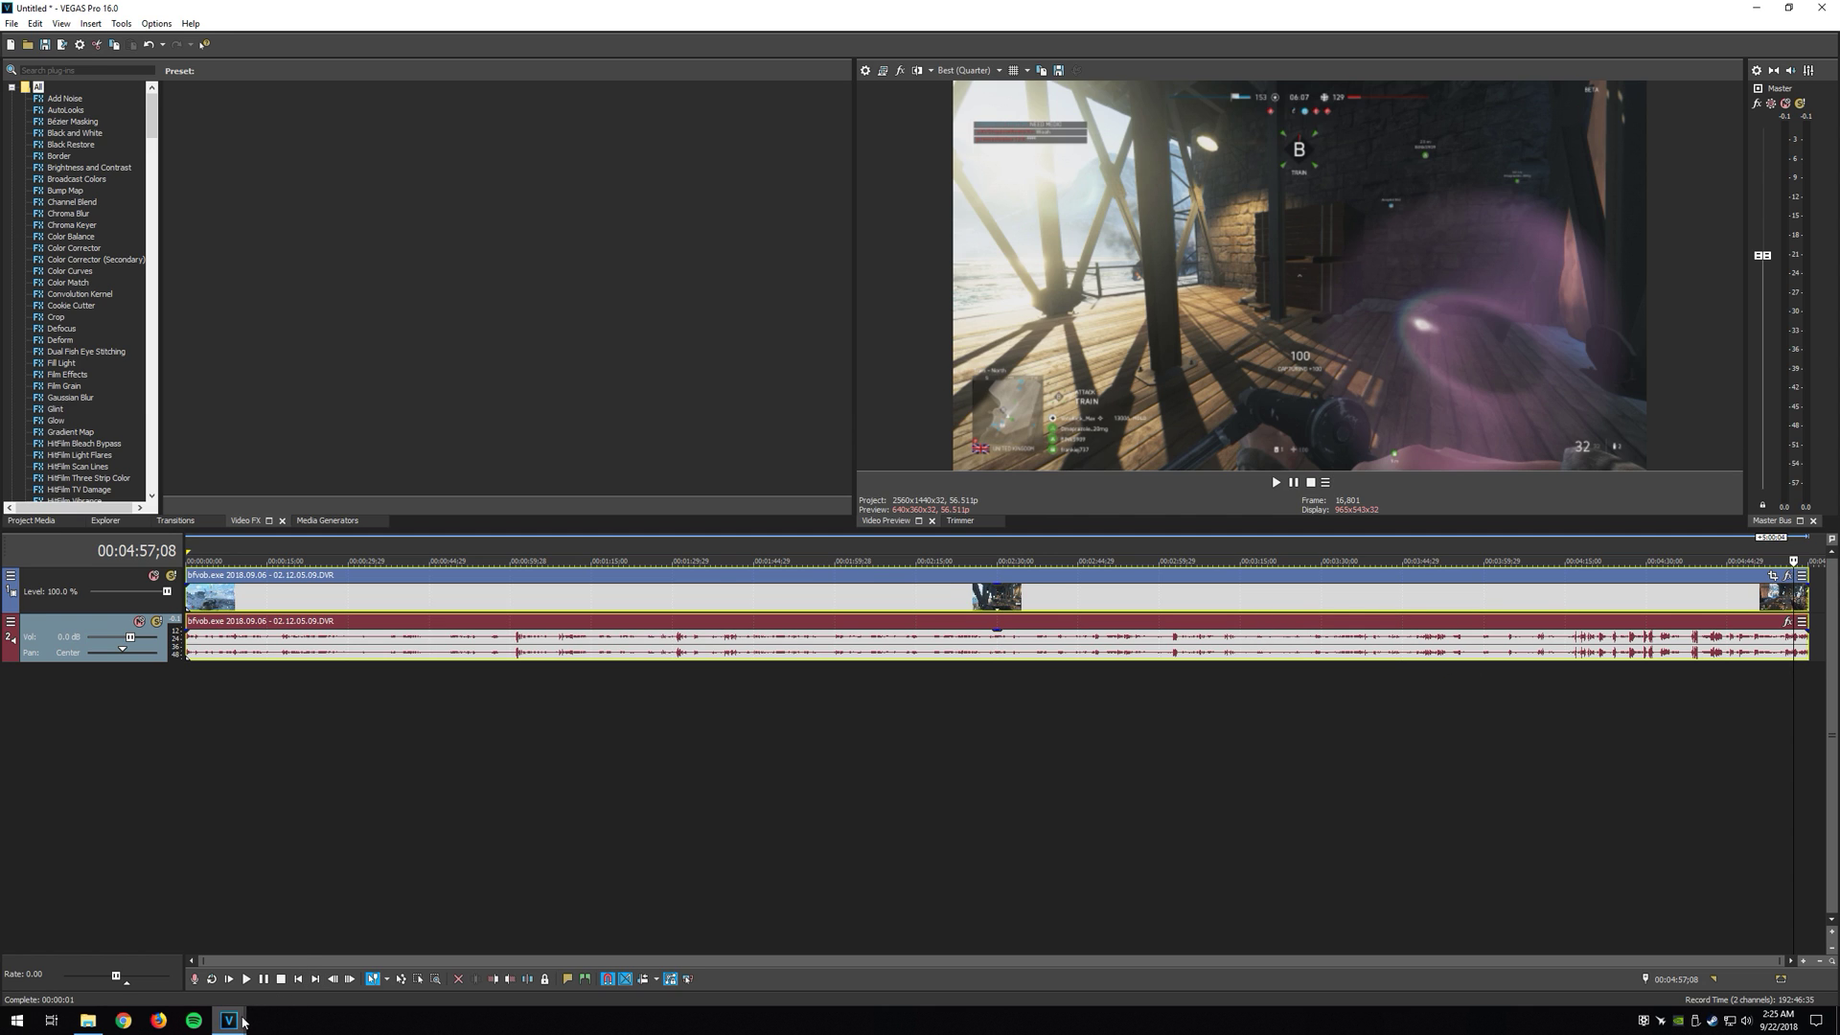
click(87, 1019)
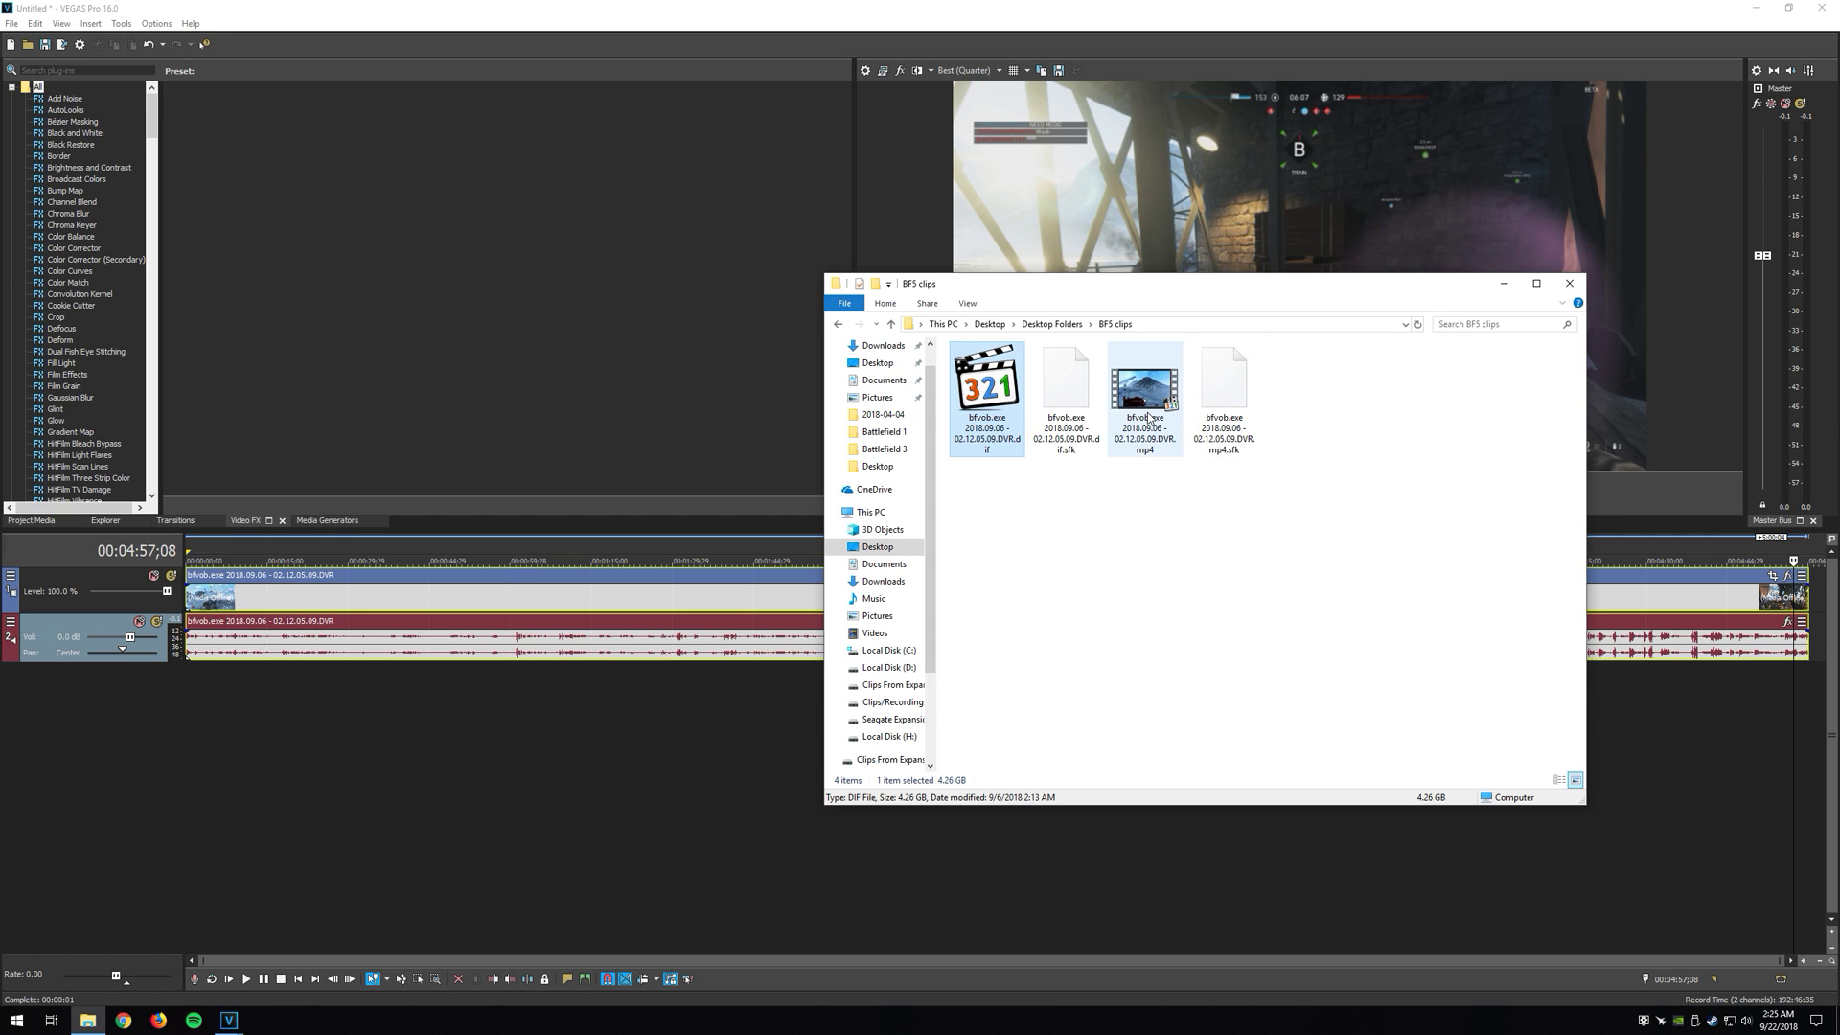
mouse_move(1144, 392)
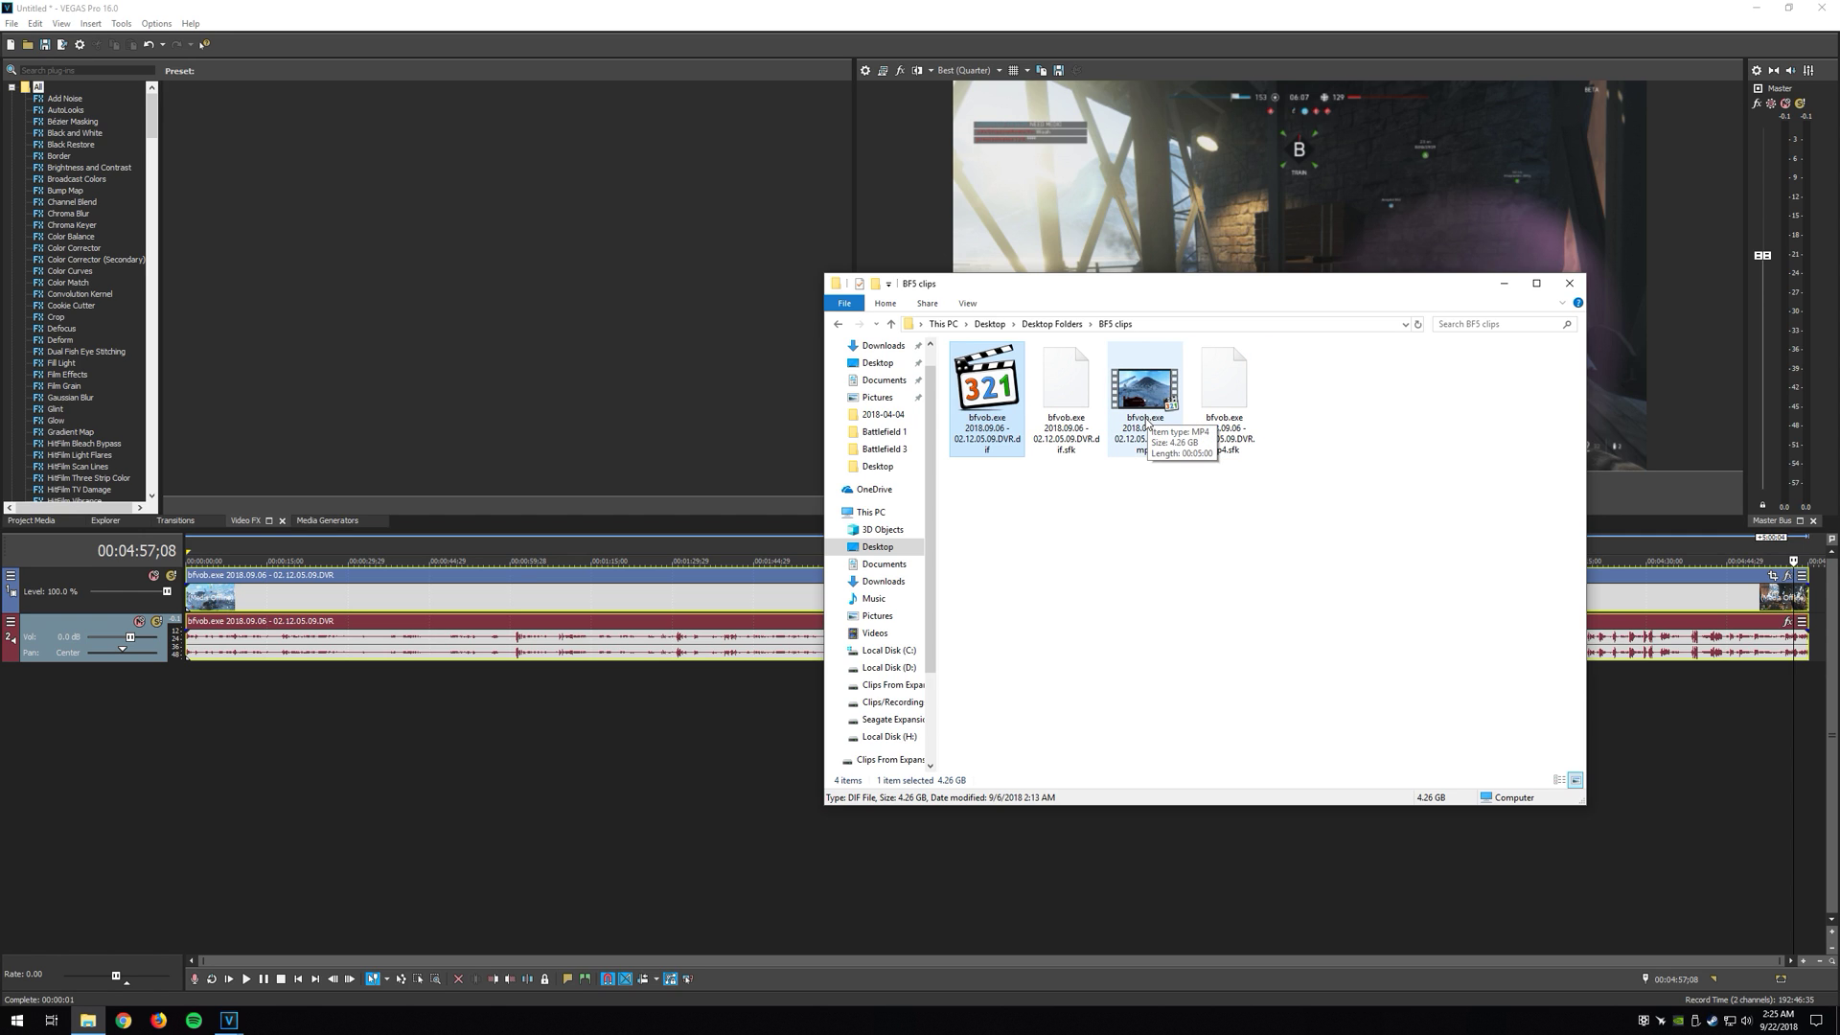
Step: Open the renamed .dif clip from the BF5 clips folder in Media Player Classic
right_click(1148, 425)
click(1073, 522)
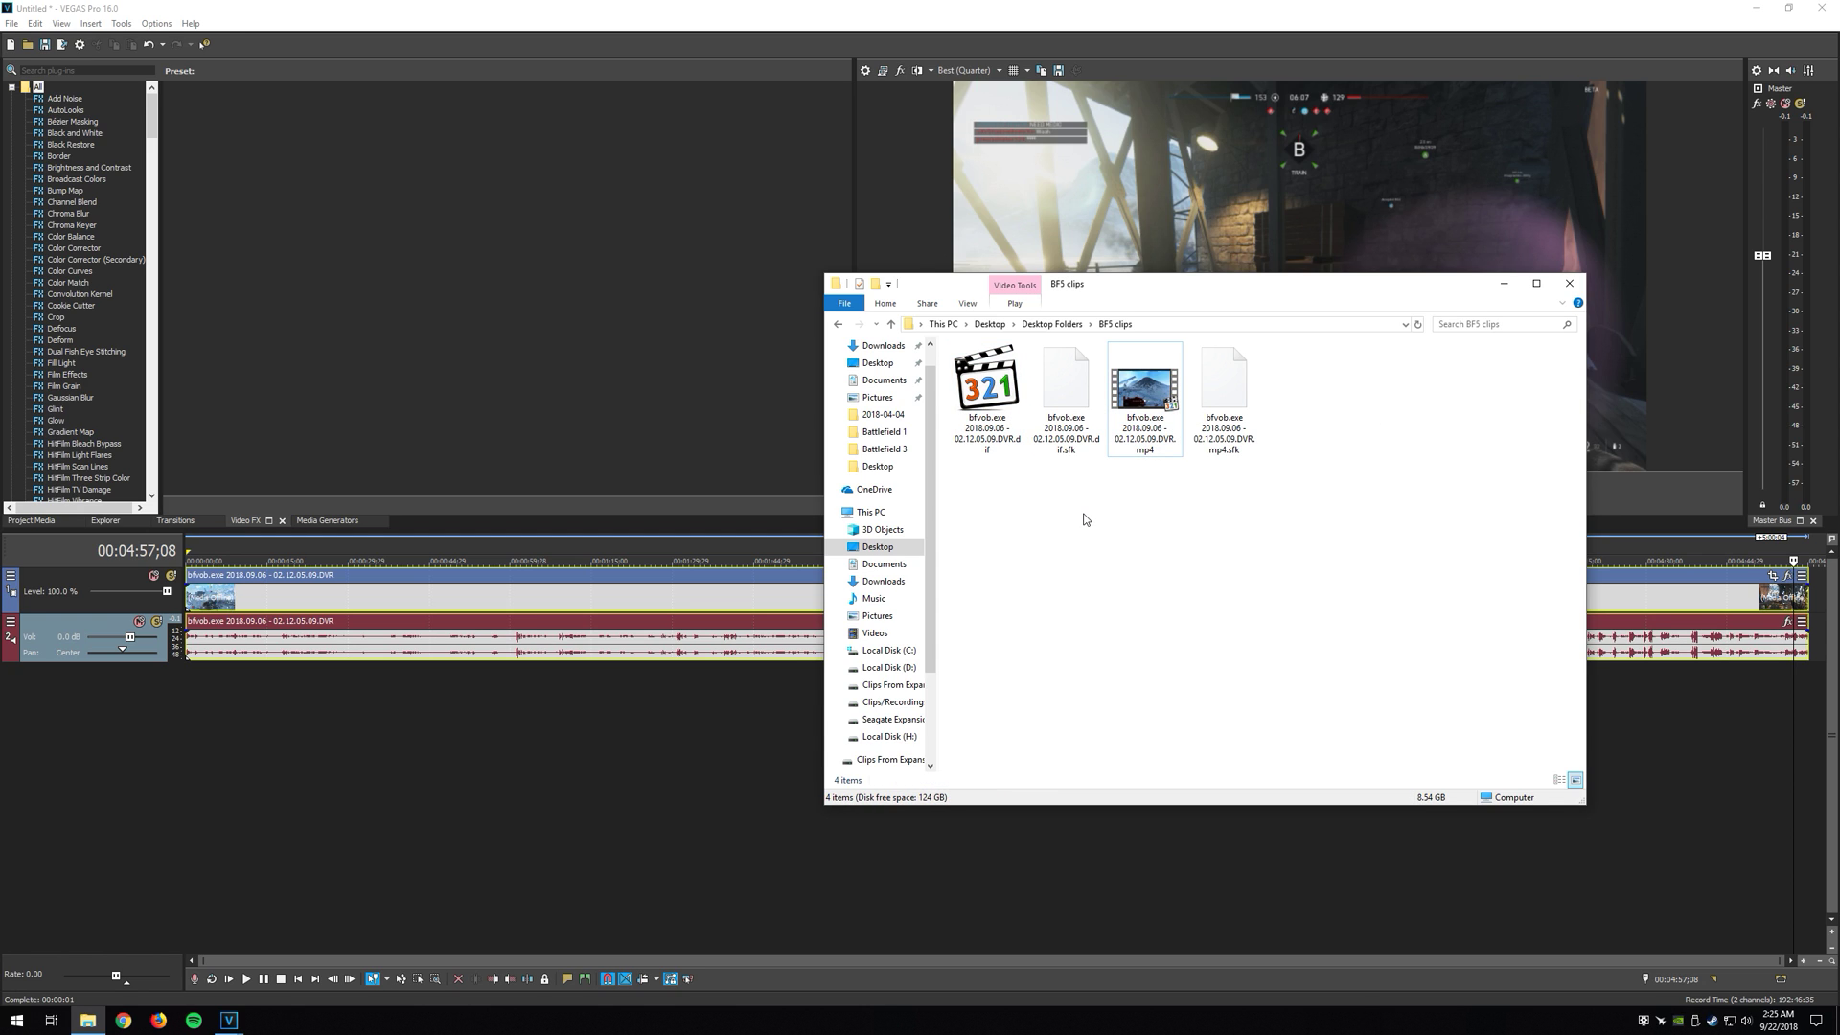
click(1116, 427)
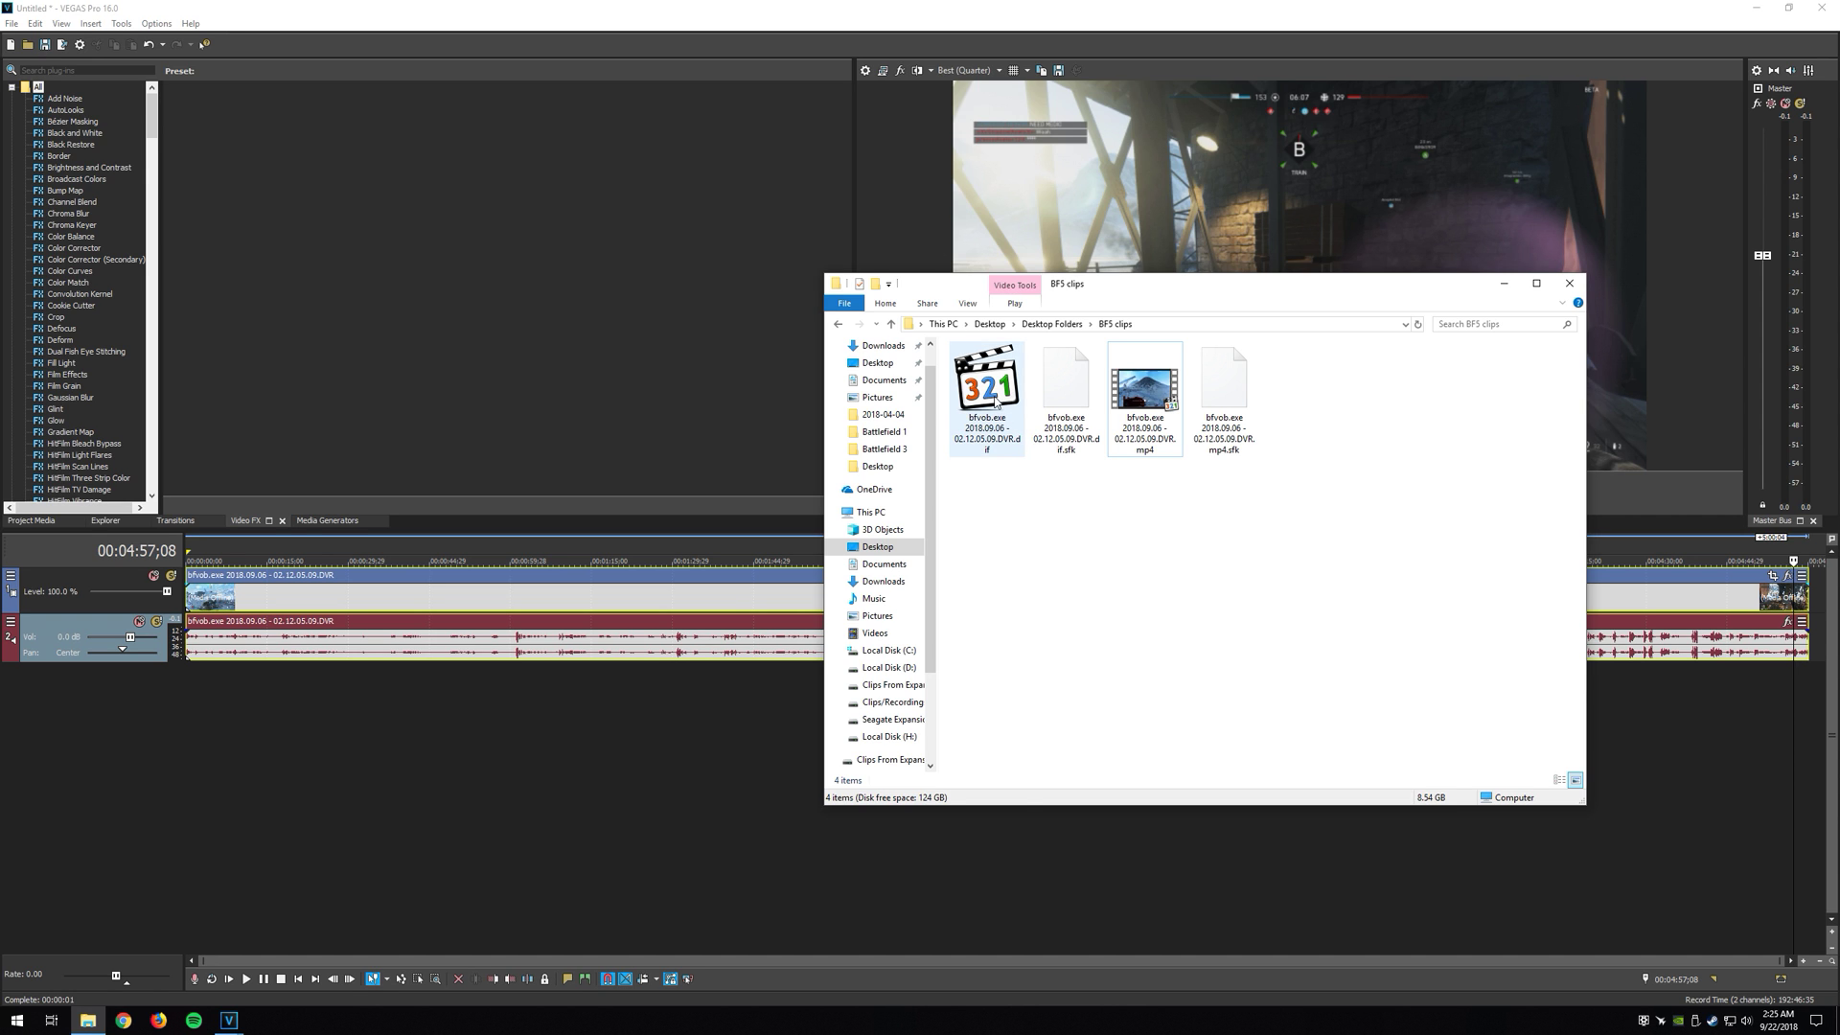
click(997, 396)
double_click(997, 405)
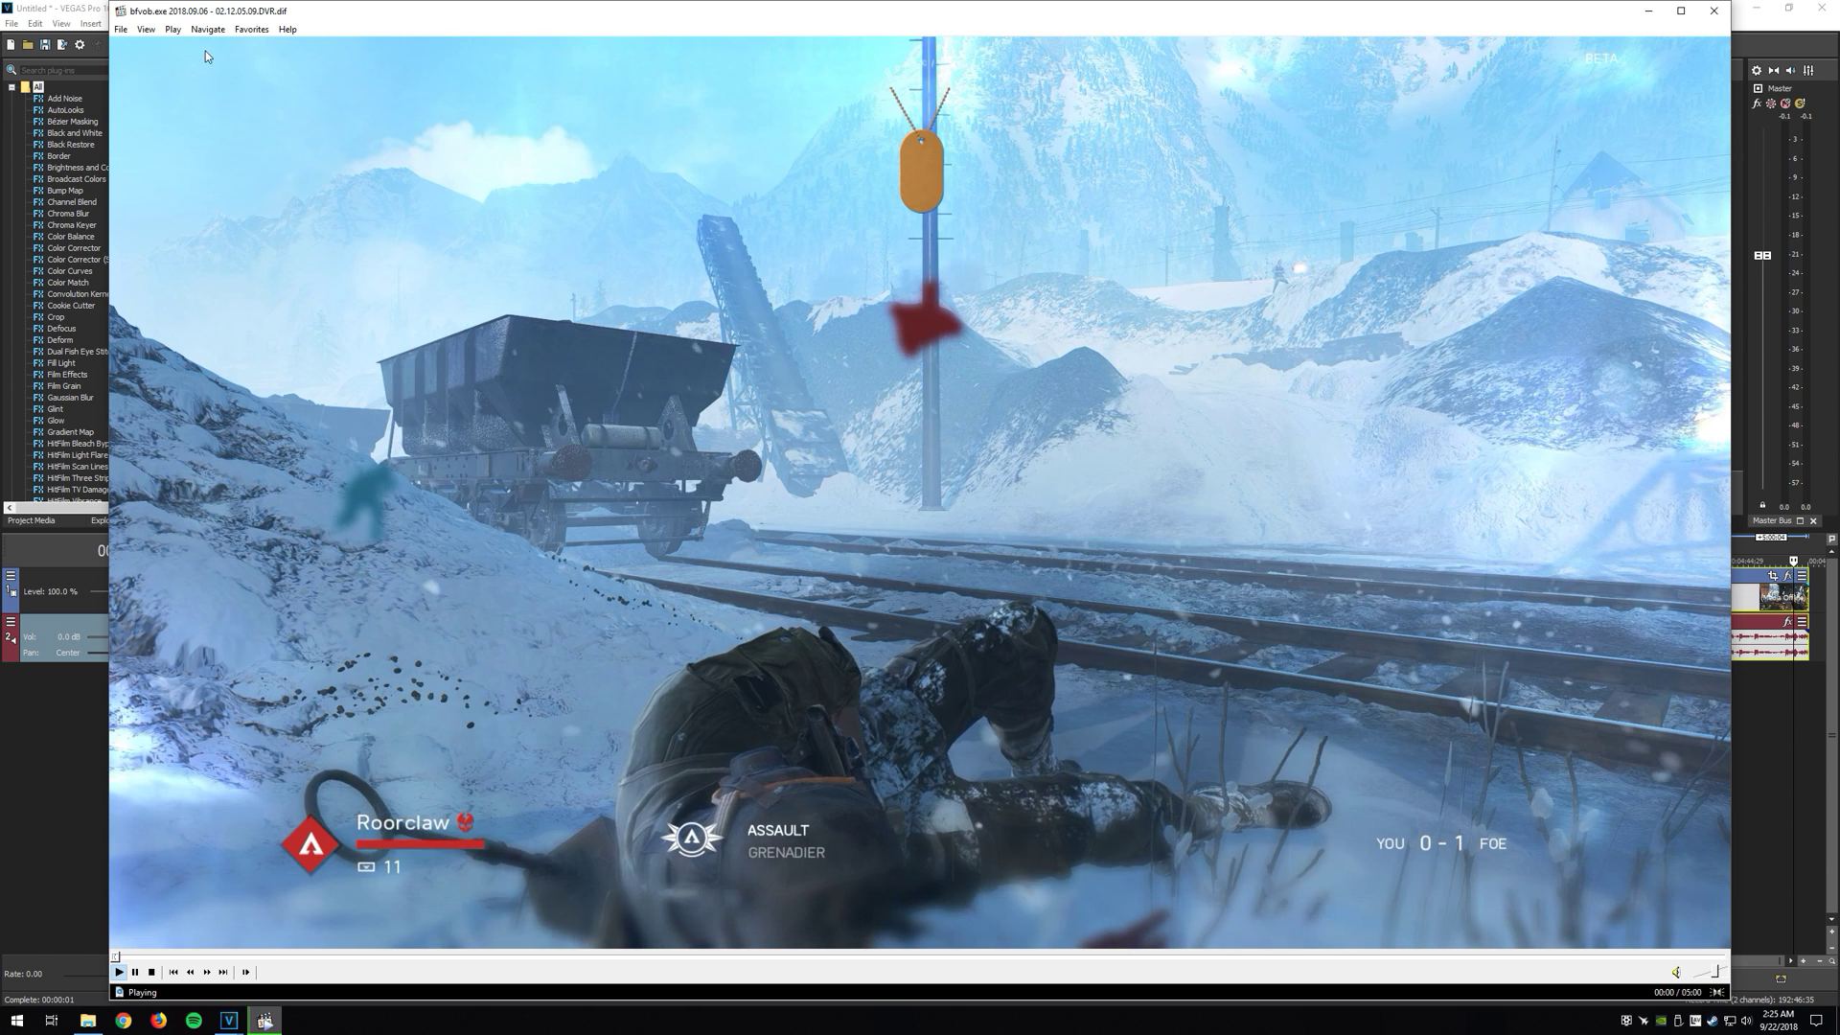
Step: Close Media Player Classic with Alt+F4
key(alt+F4)
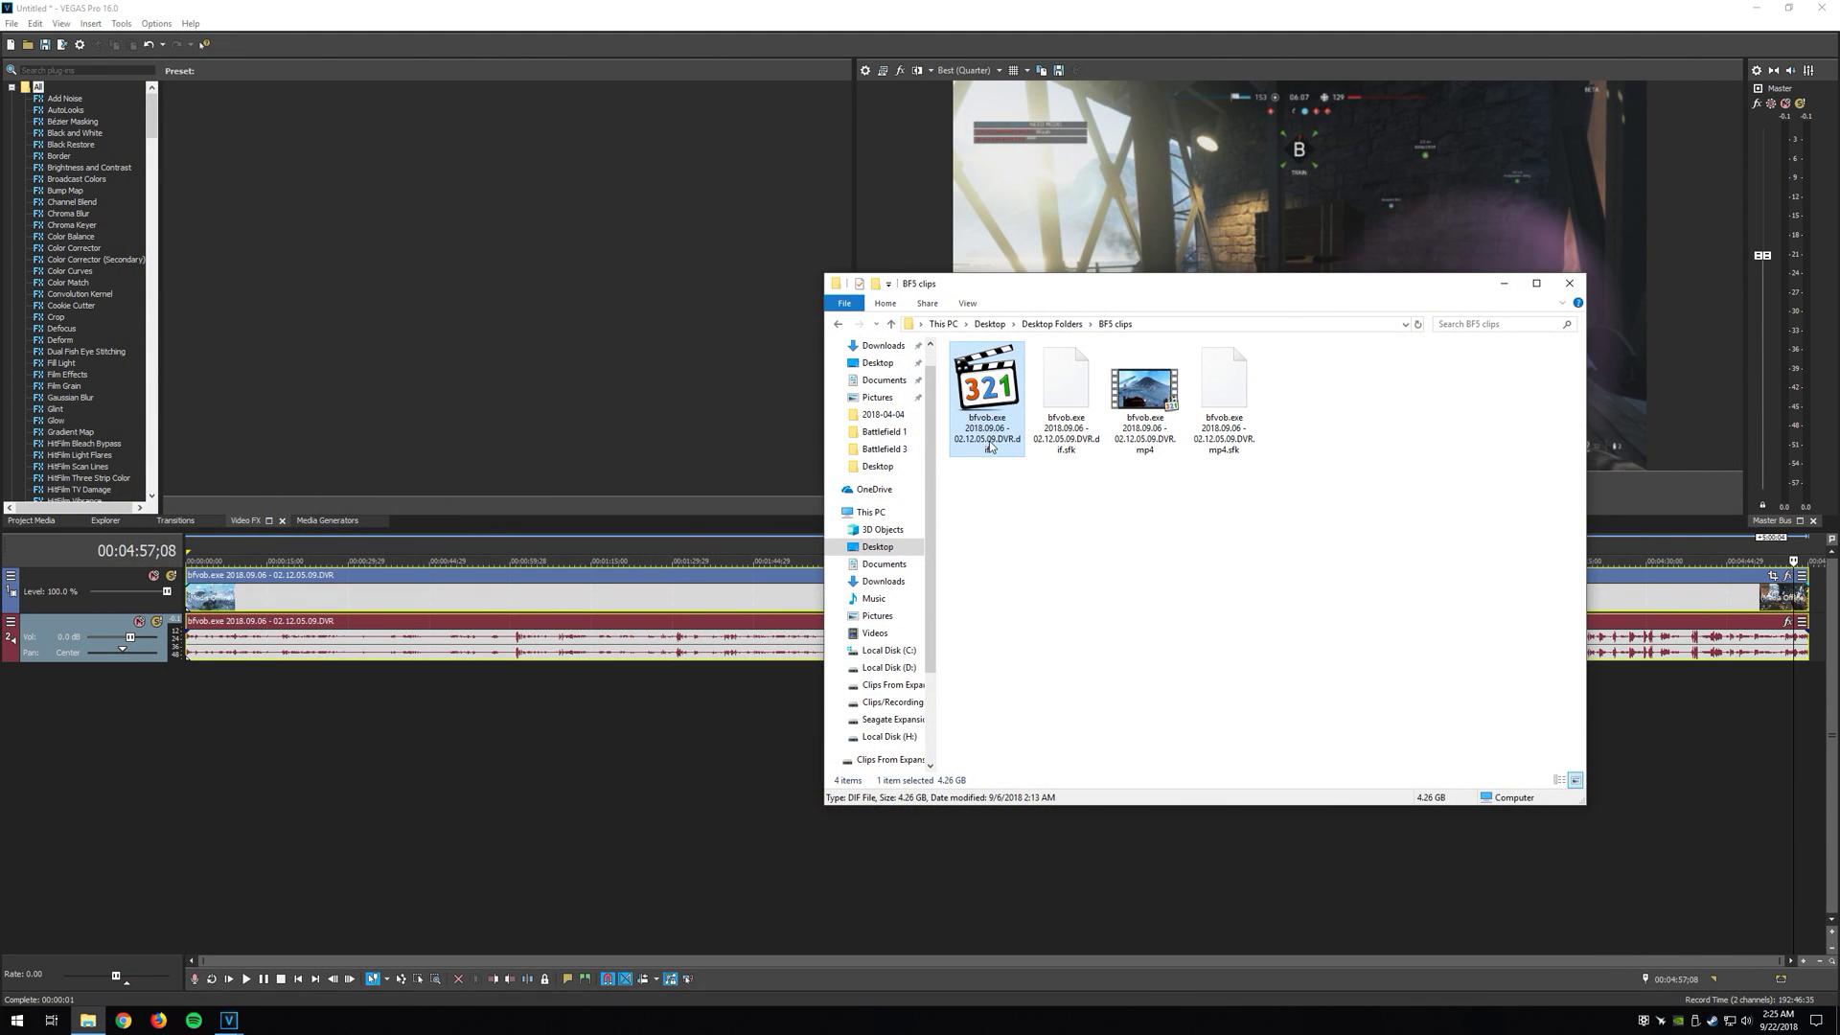
Step: Restore the Untitled VEGAS Pro project window and set the playhead to about 4:16
mouse_move(988, 399)
click(1759, 9)
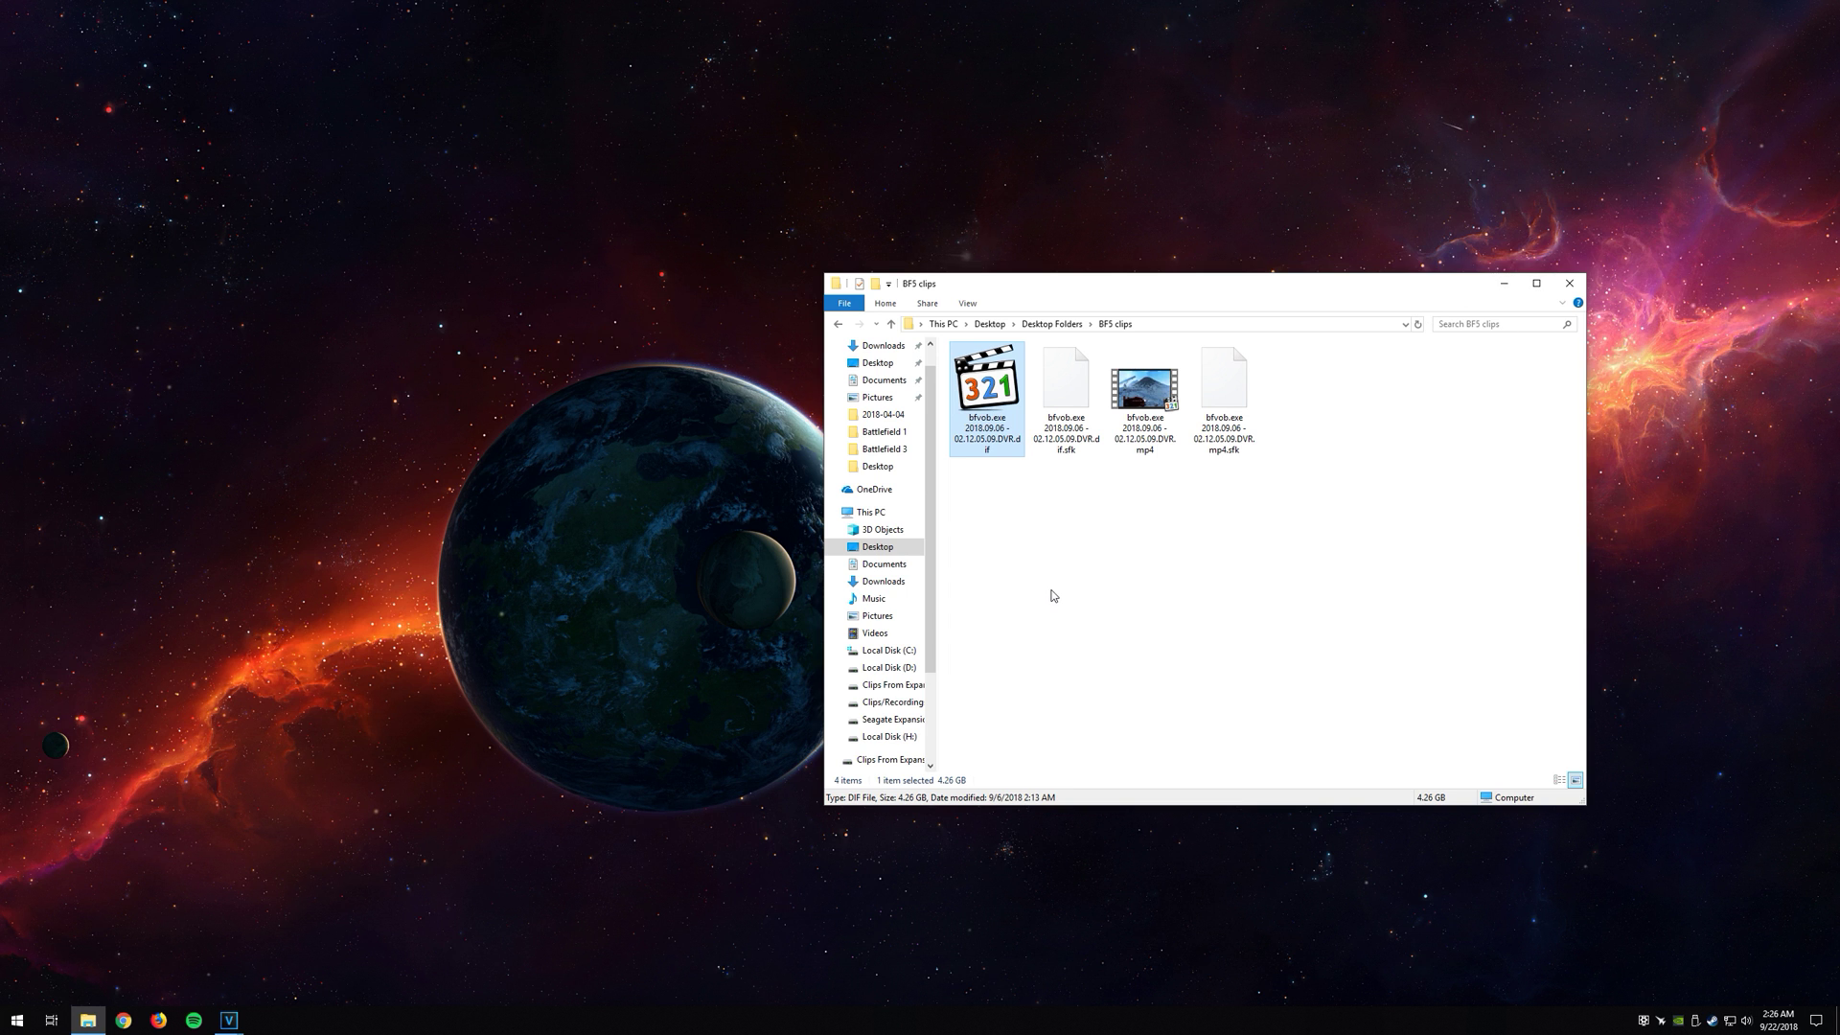
click(229, 1020)
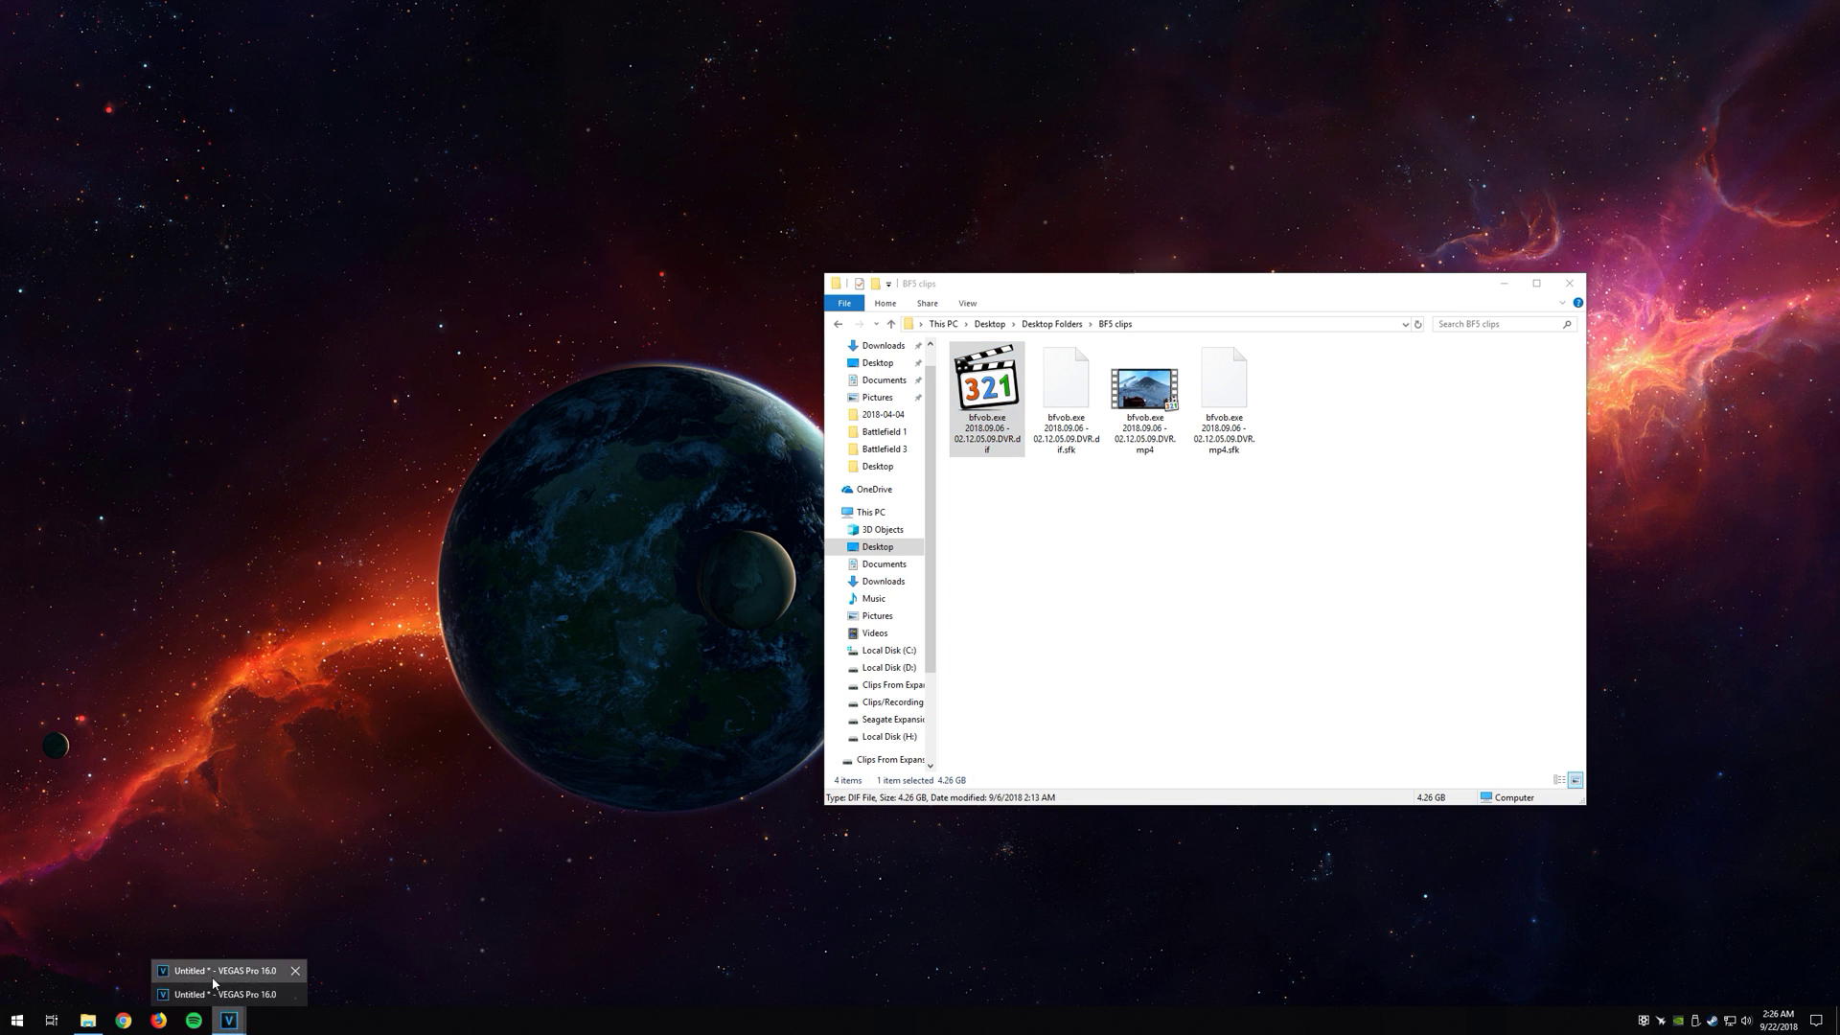
click(212, 985)
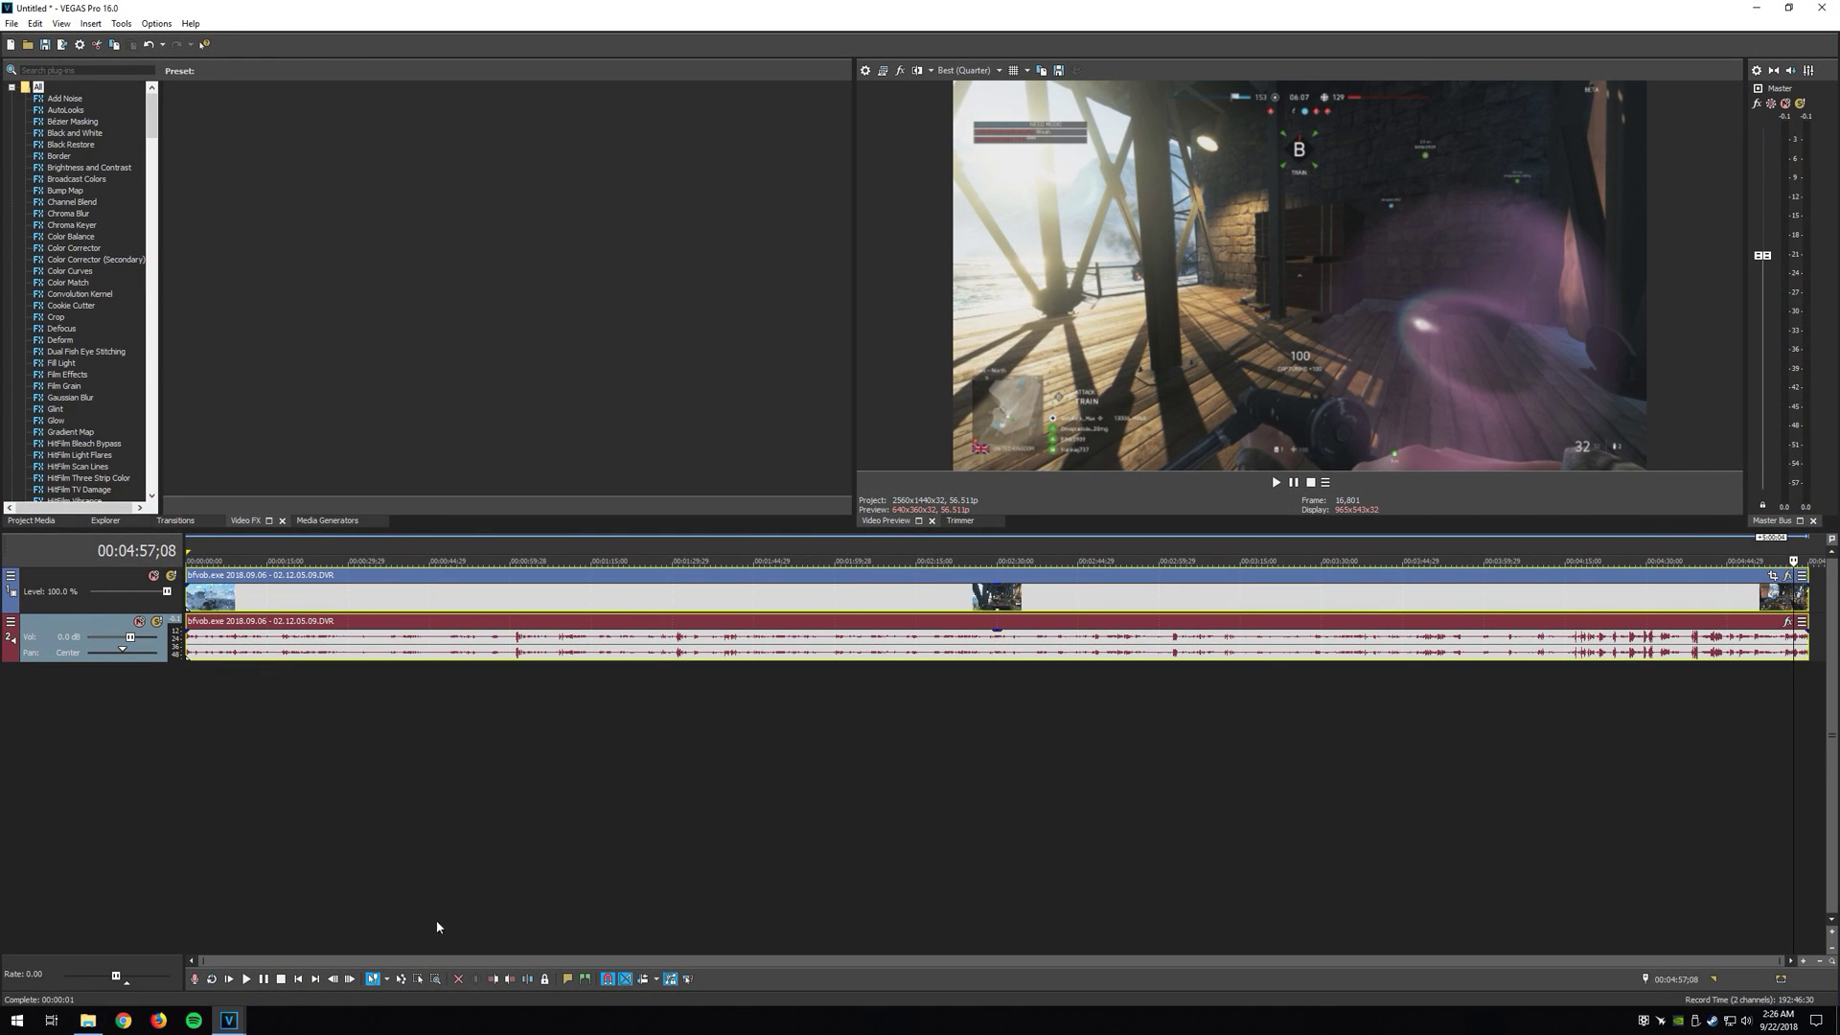
click(1572, 551)
key(space)
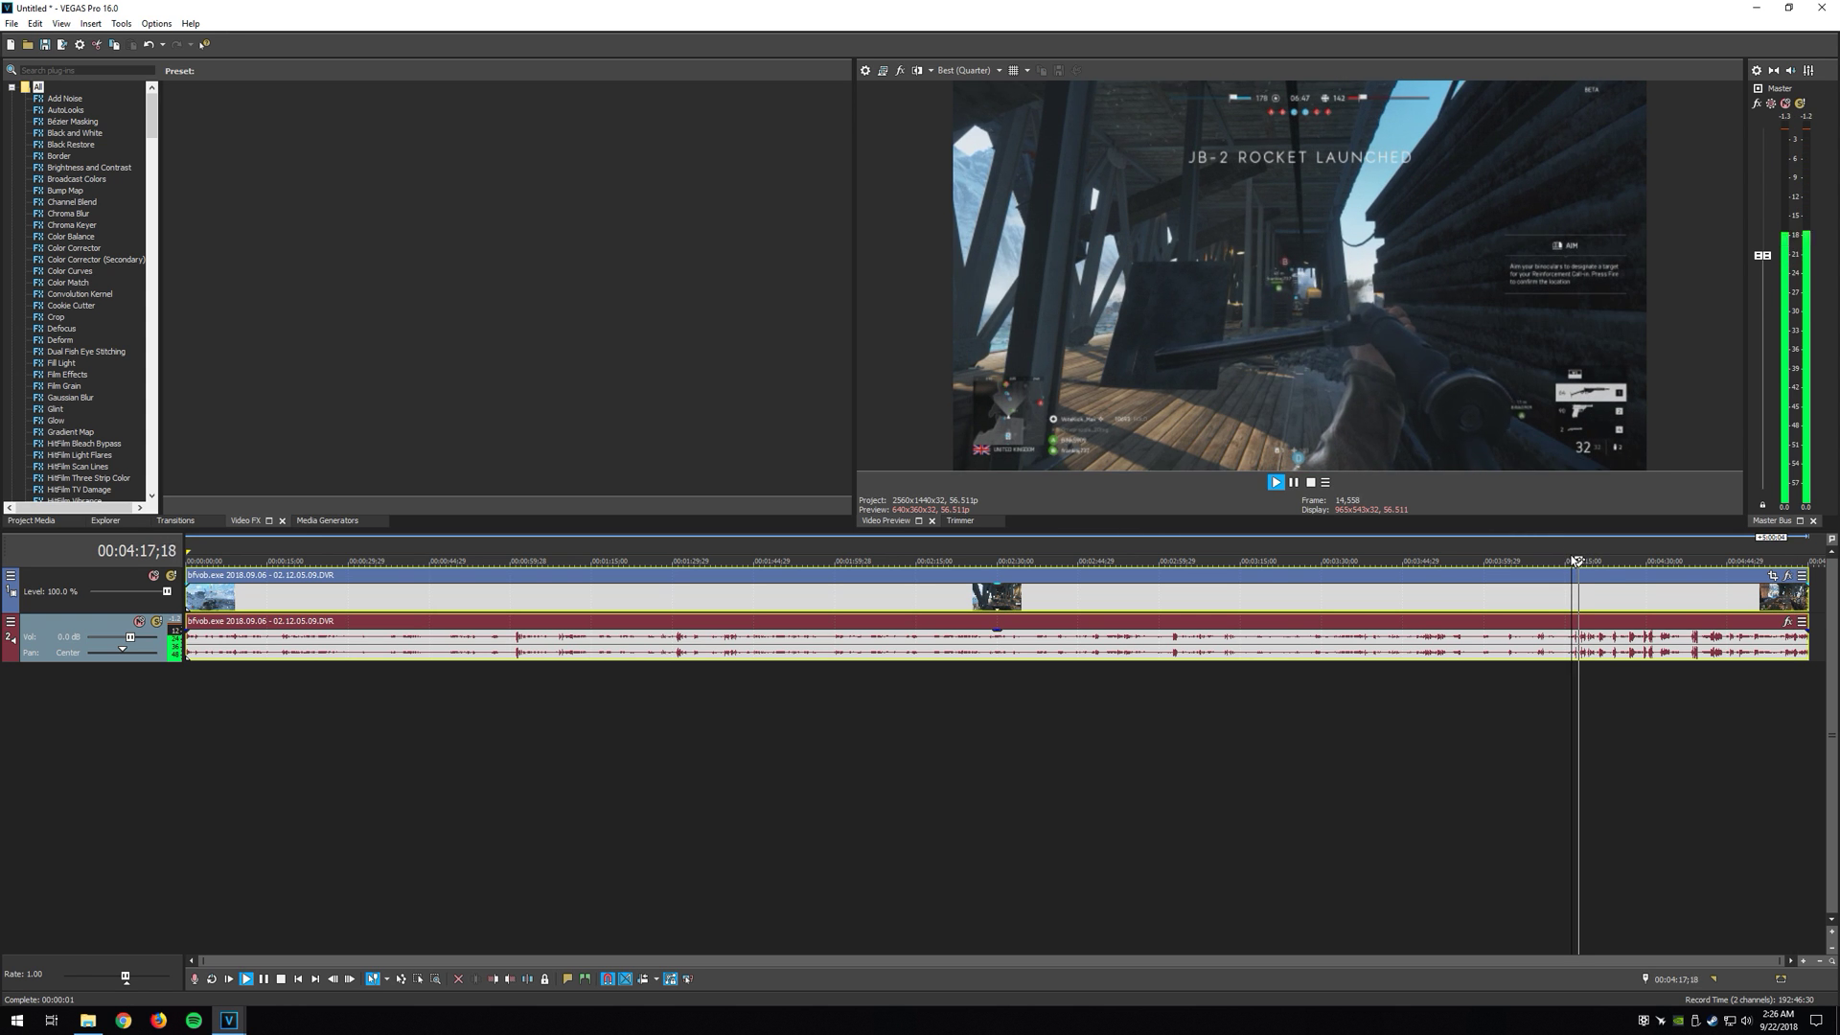
key(Return)
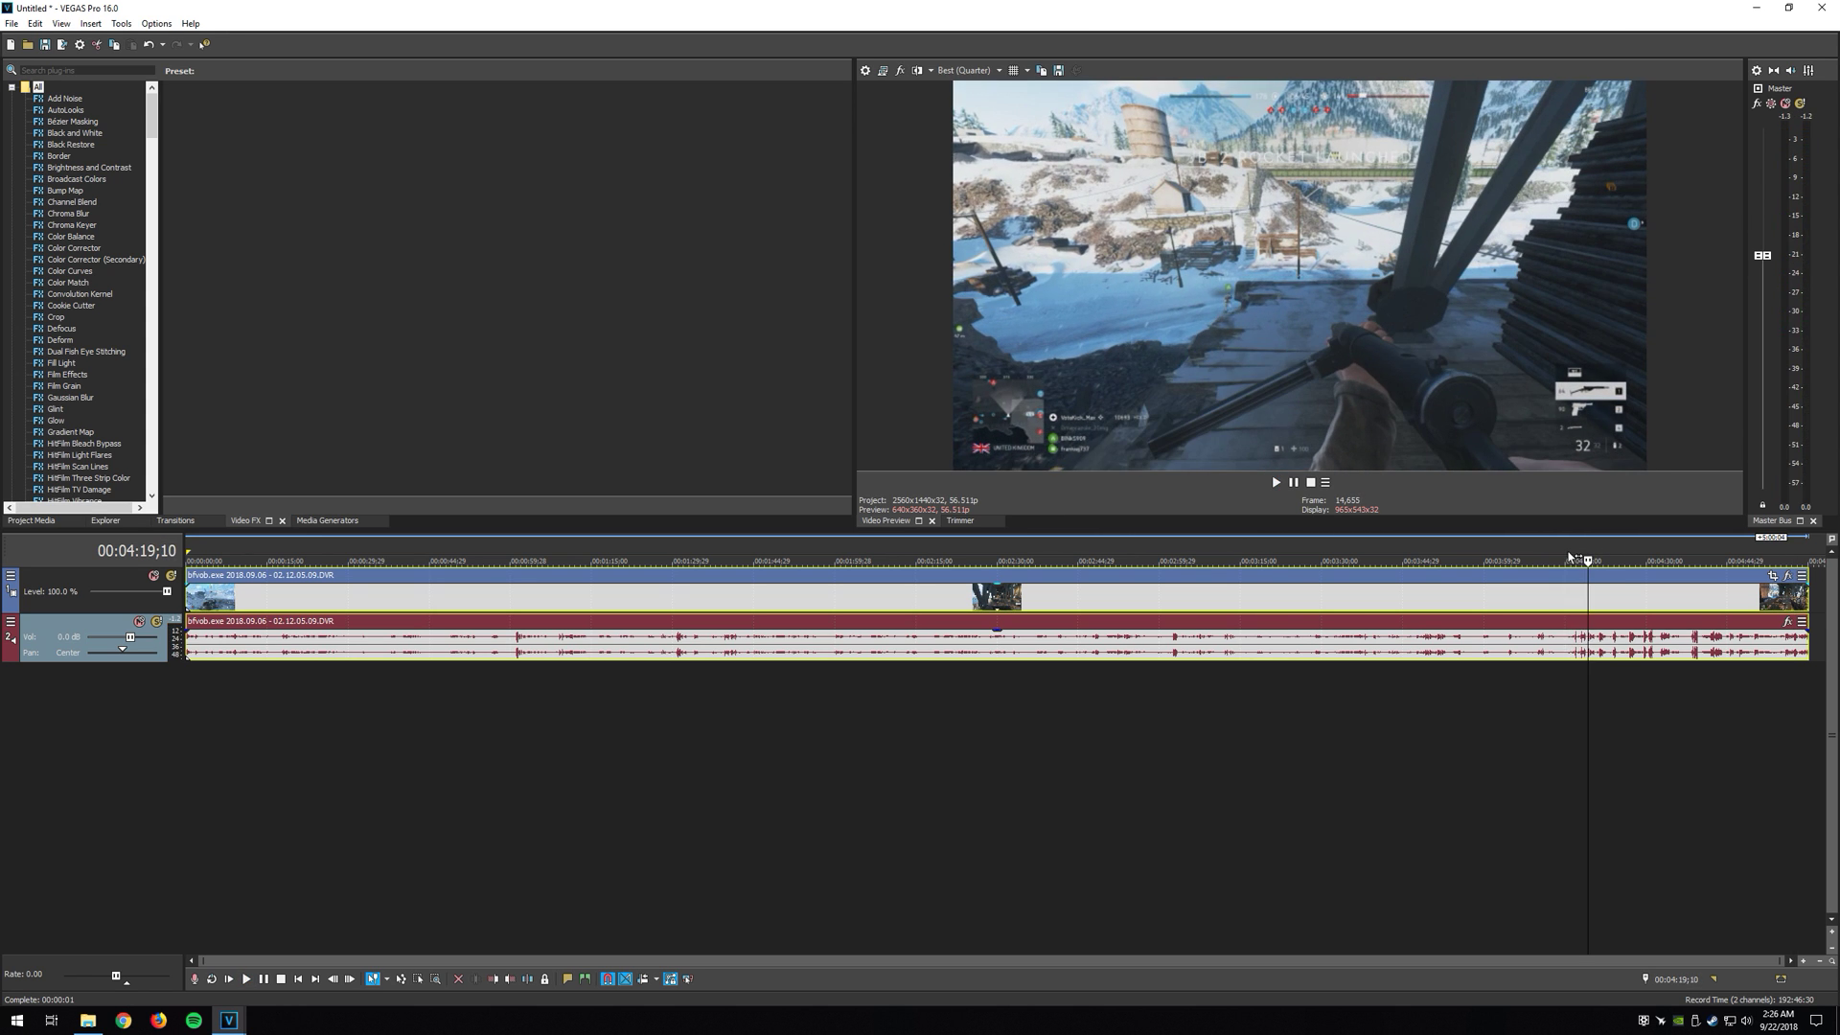